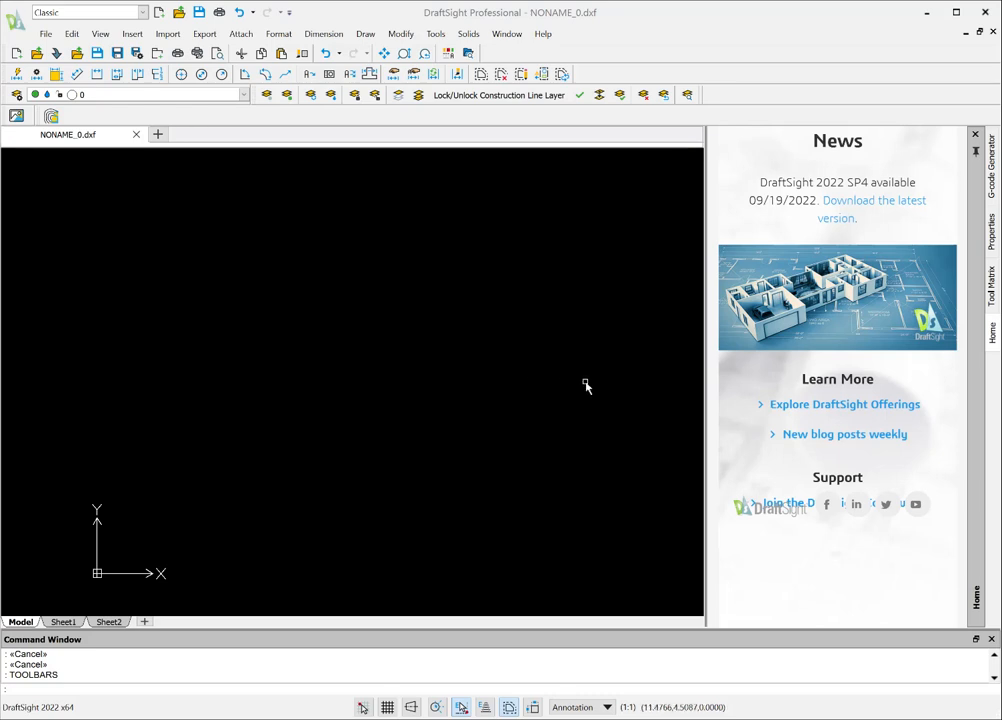
Display the Tool Matrix palette.
click(991, 276)
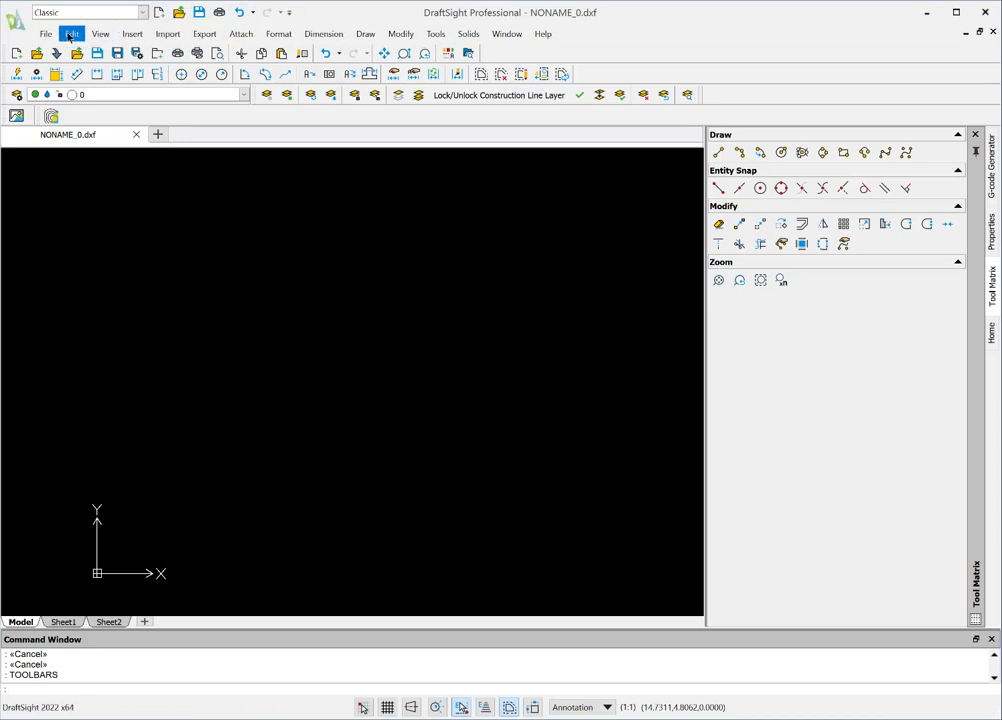
click(51, 36)
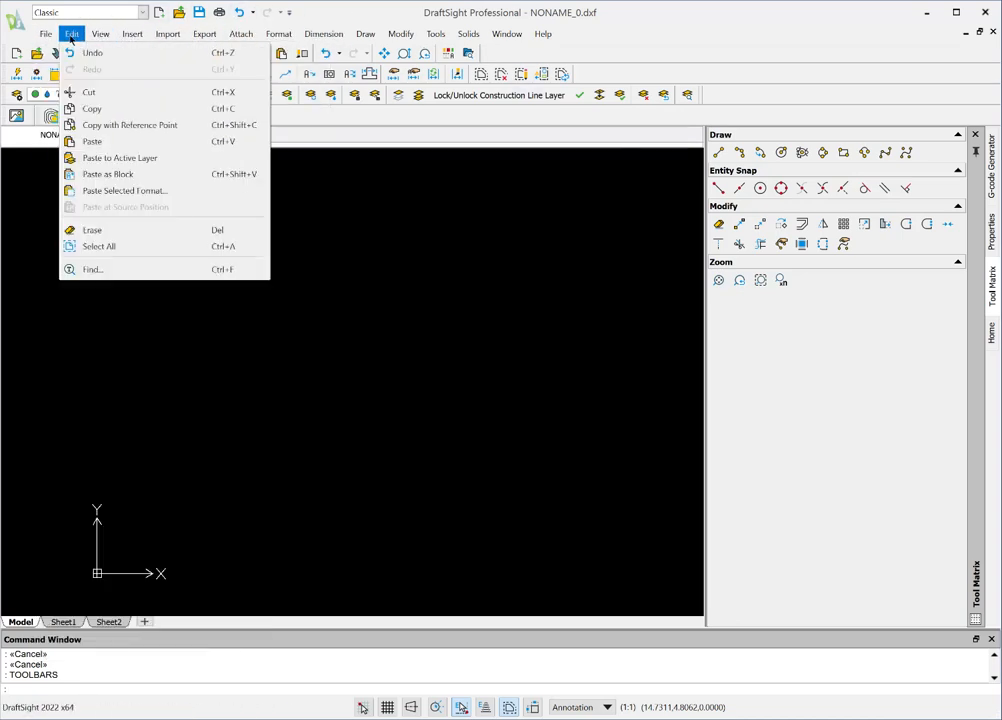
click(71, 37)
click(97, 37)
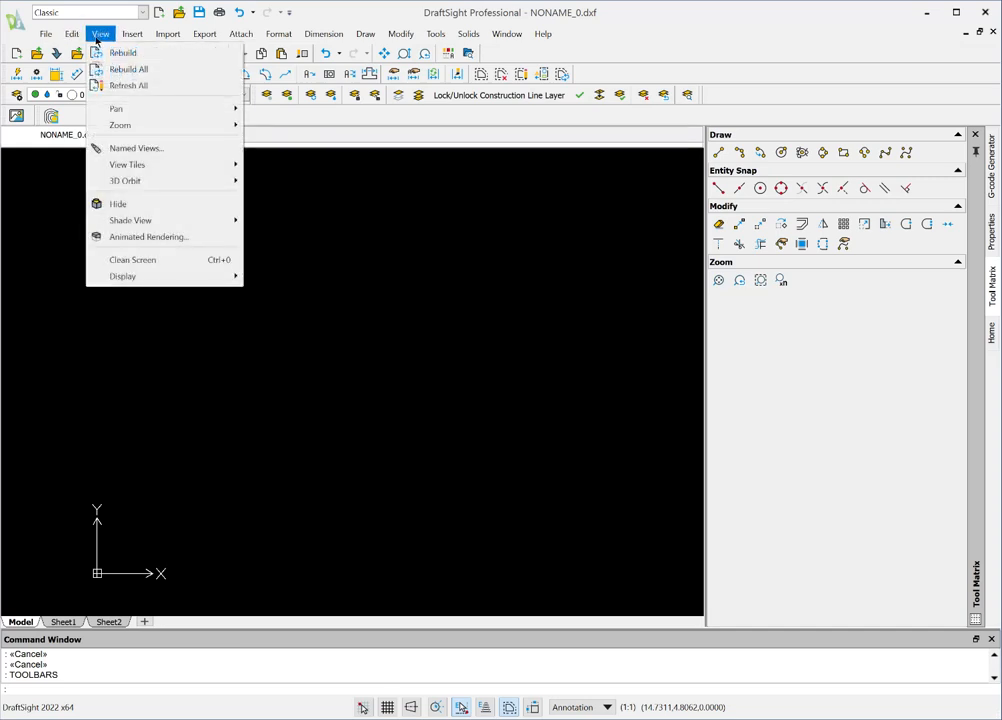
click(133, 37)
click(165, 38)
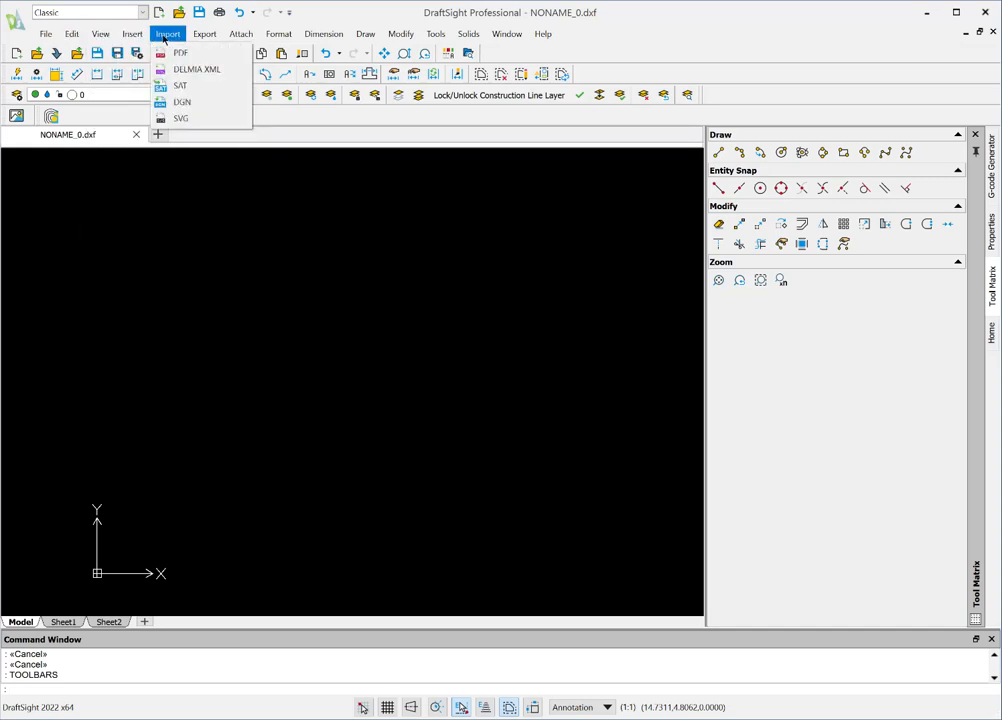
mouse_move(251, 40)
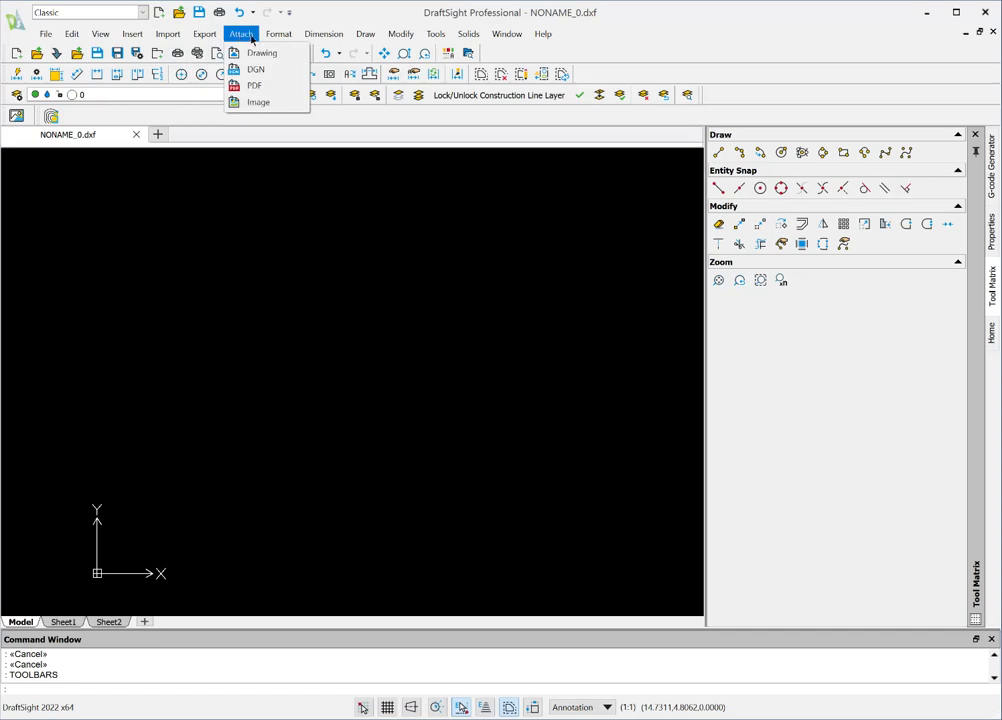
mouse_move(318, 36)
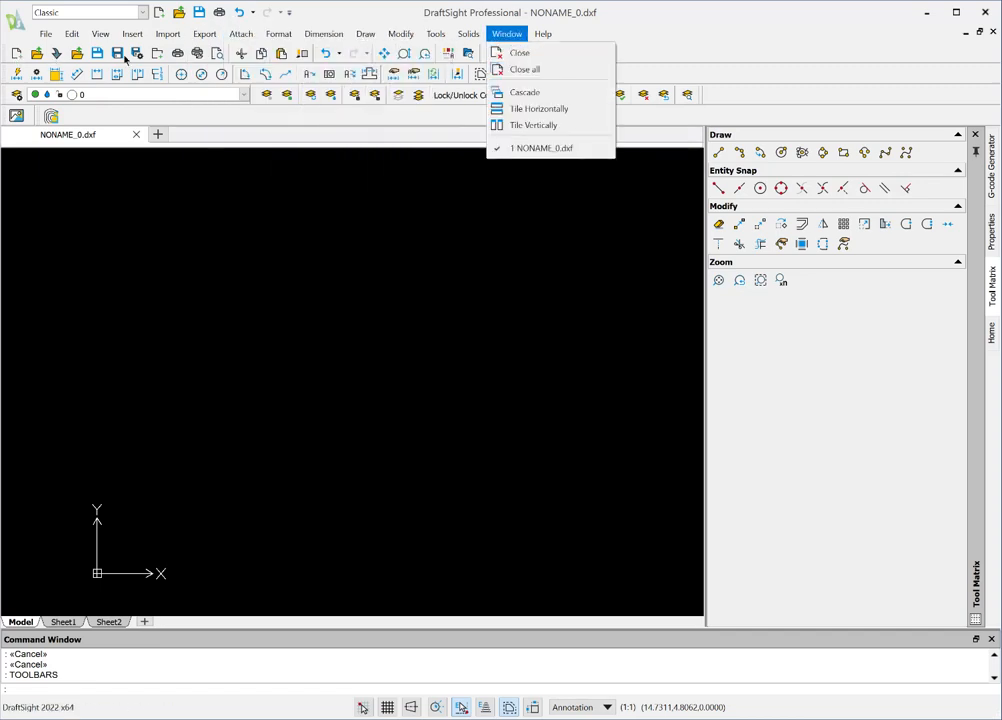
click(646, 61)
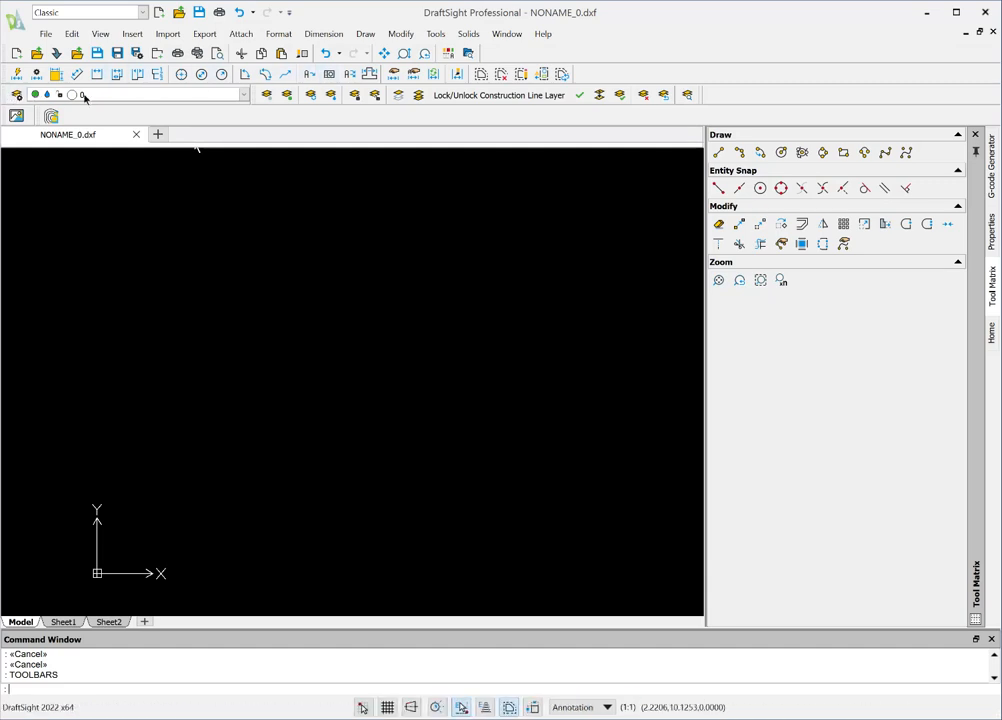
click(245, 95)
click(245, 96)
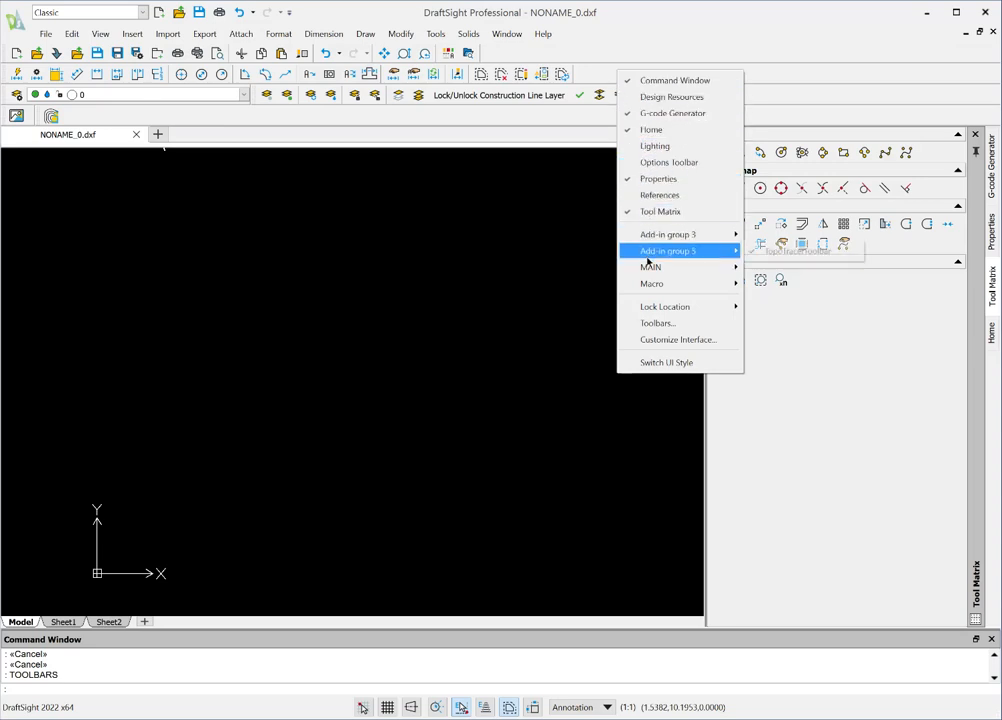
Turn off the Dimension toolbar in the toolbar settings.
click(651, 327)
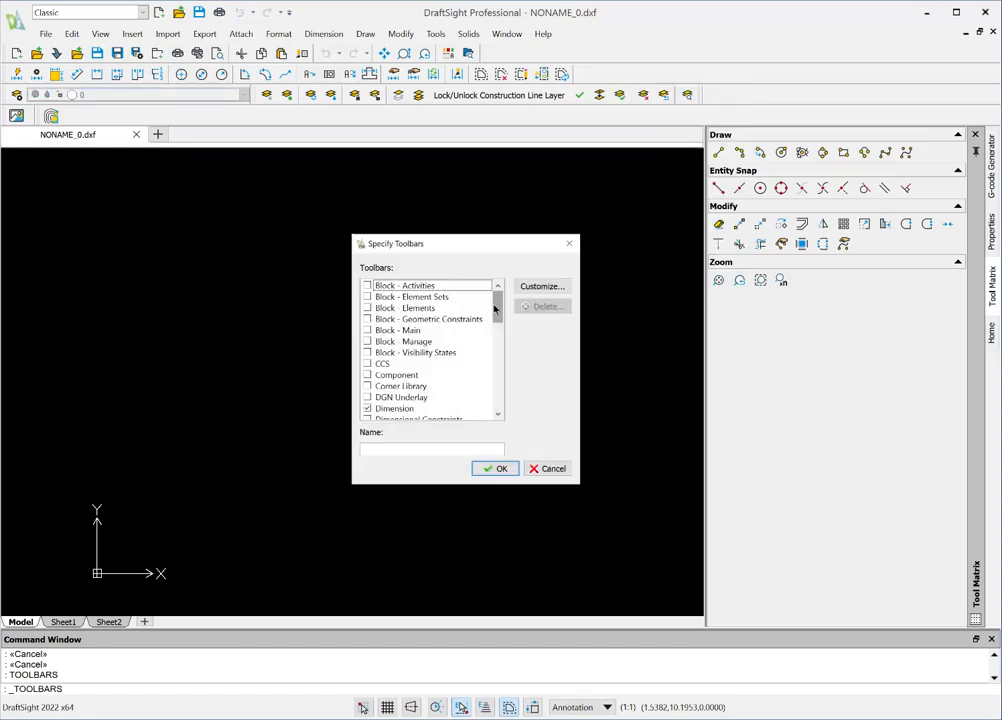
drag(497, 311, 497, 325)
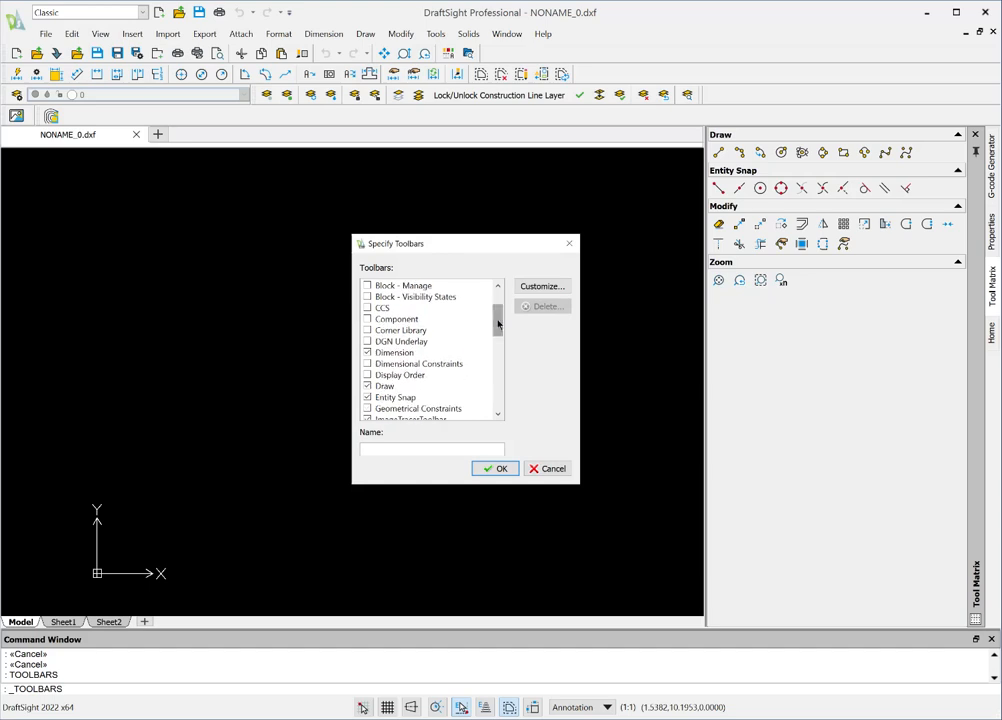
click(368, 354)
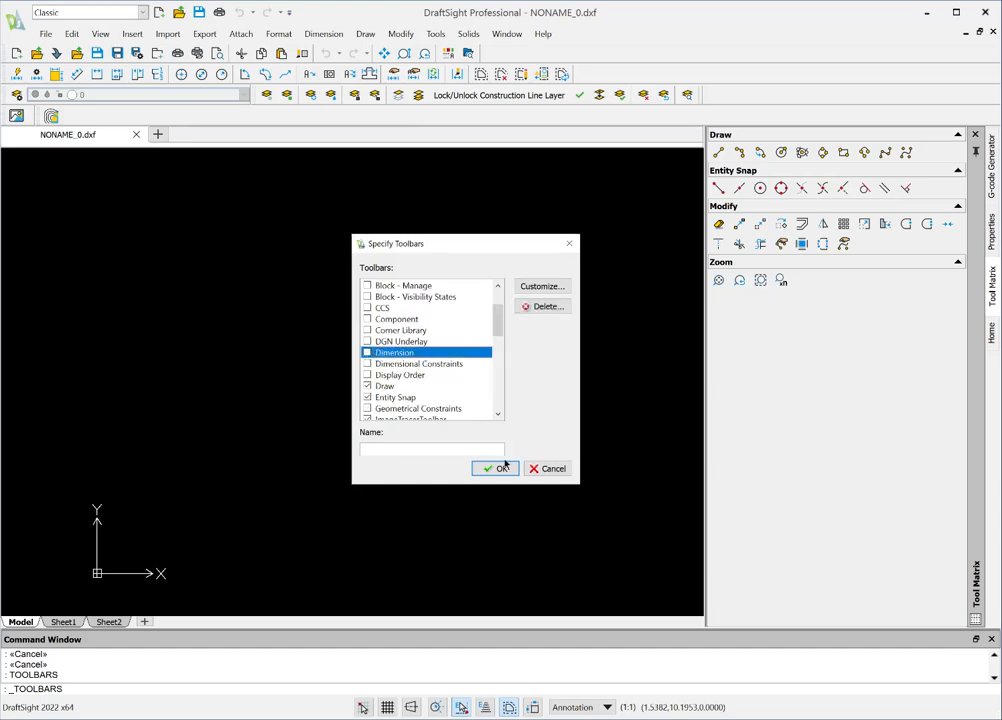
click(503, 469)
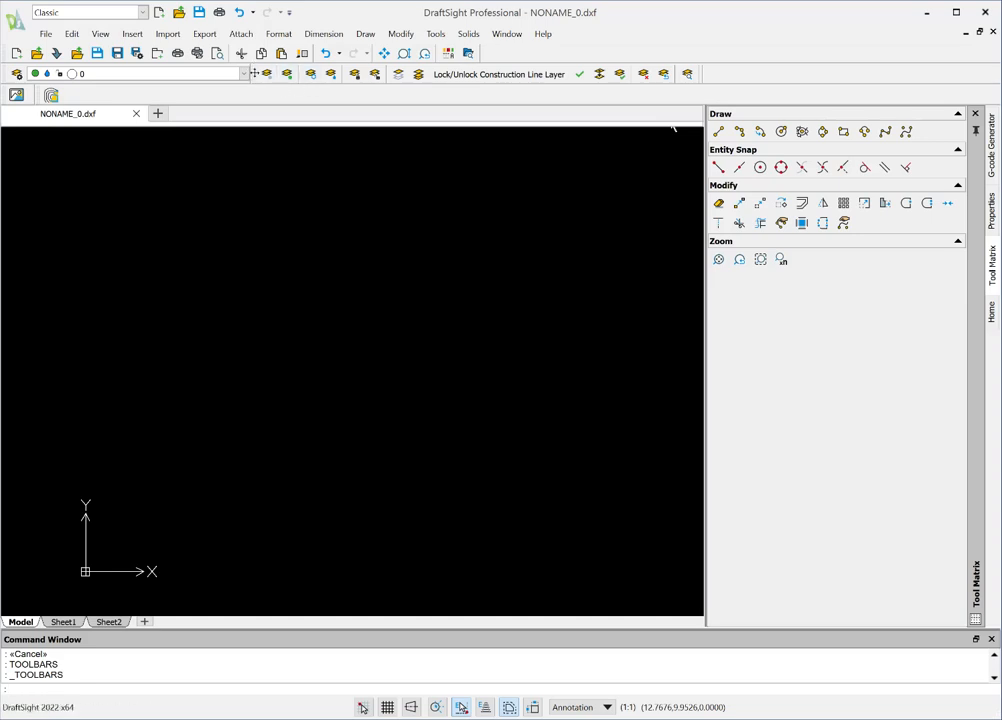
Undock and close the Layer Tools, TopoTracer and ImageTracer toolbars.
drag(254, 73, 193, 202)
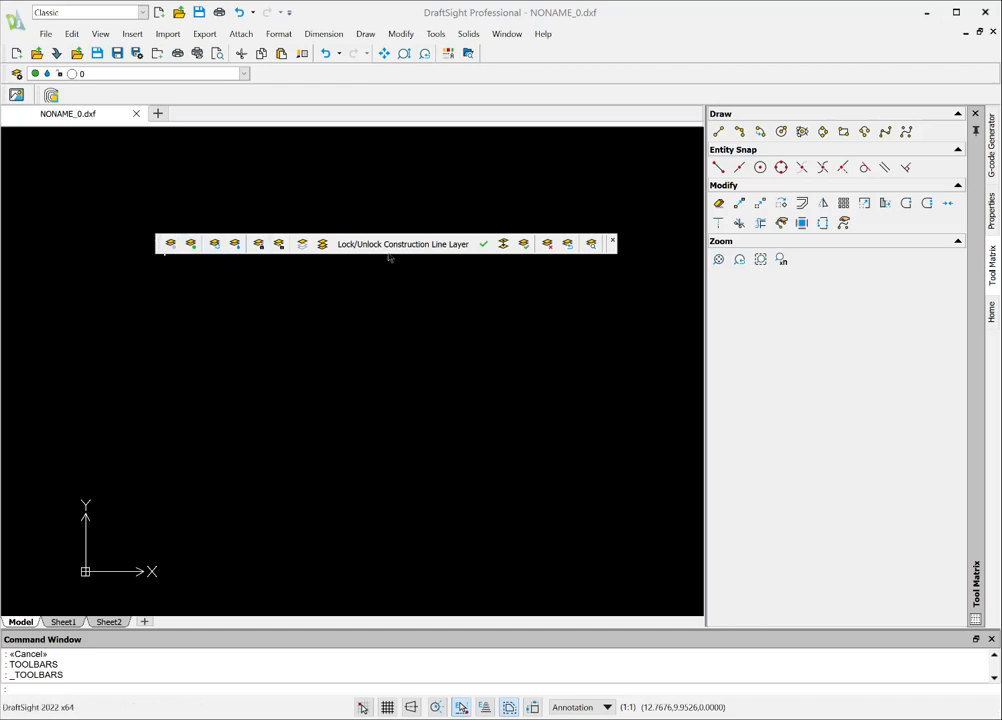
click(613, 243)
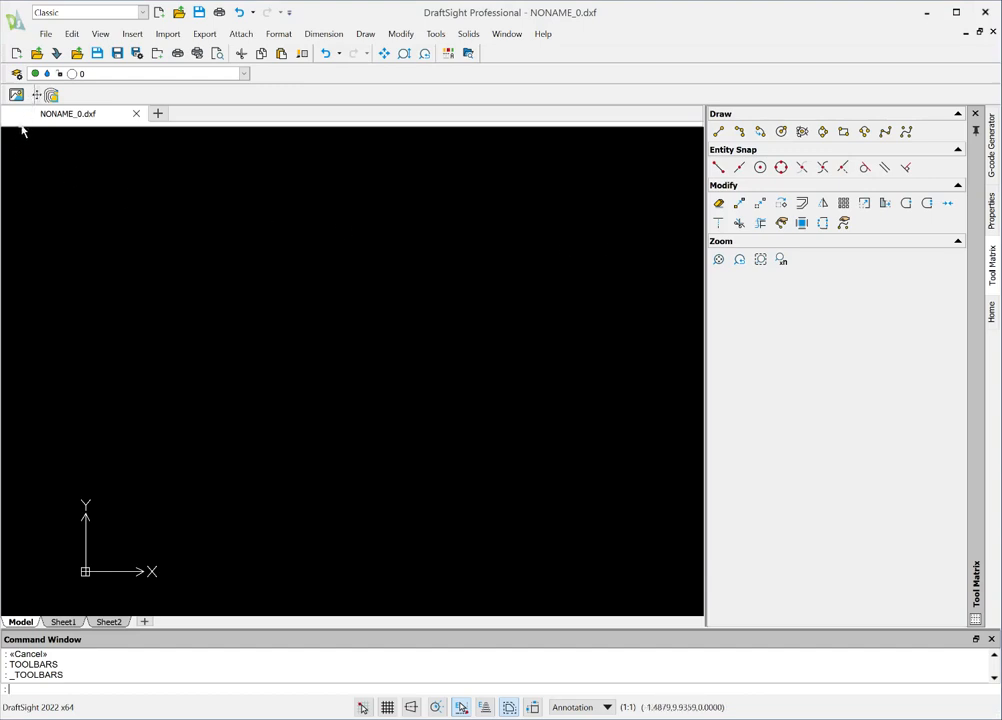
drag(36, 95, 102, 208)
click(132, 206)
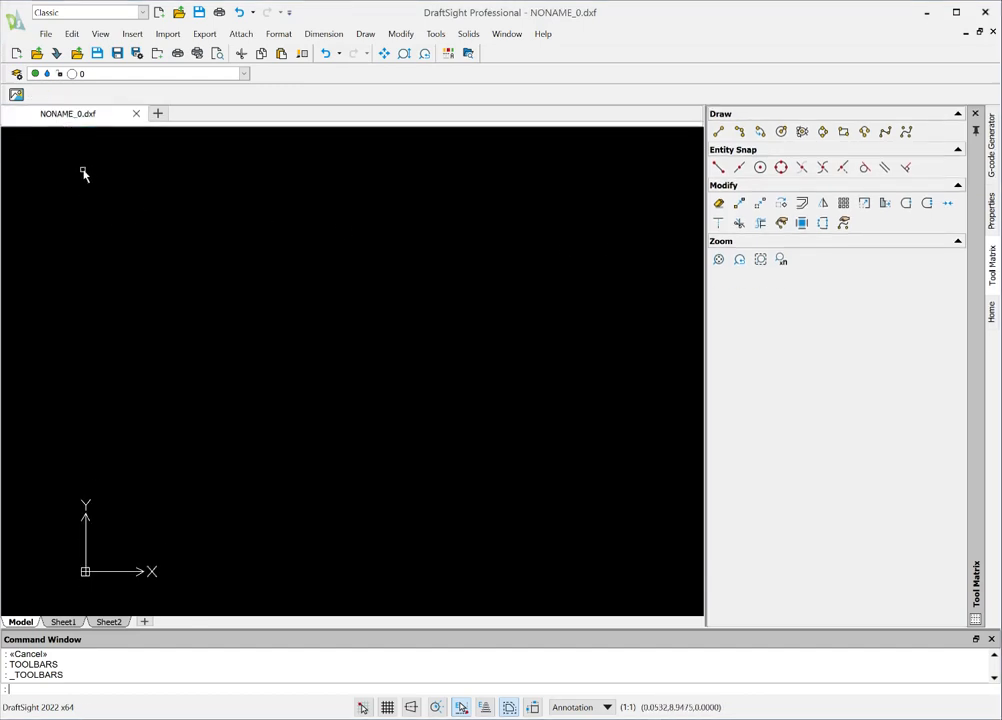
drag(16, 95, 107, 202)
click(124, 200)
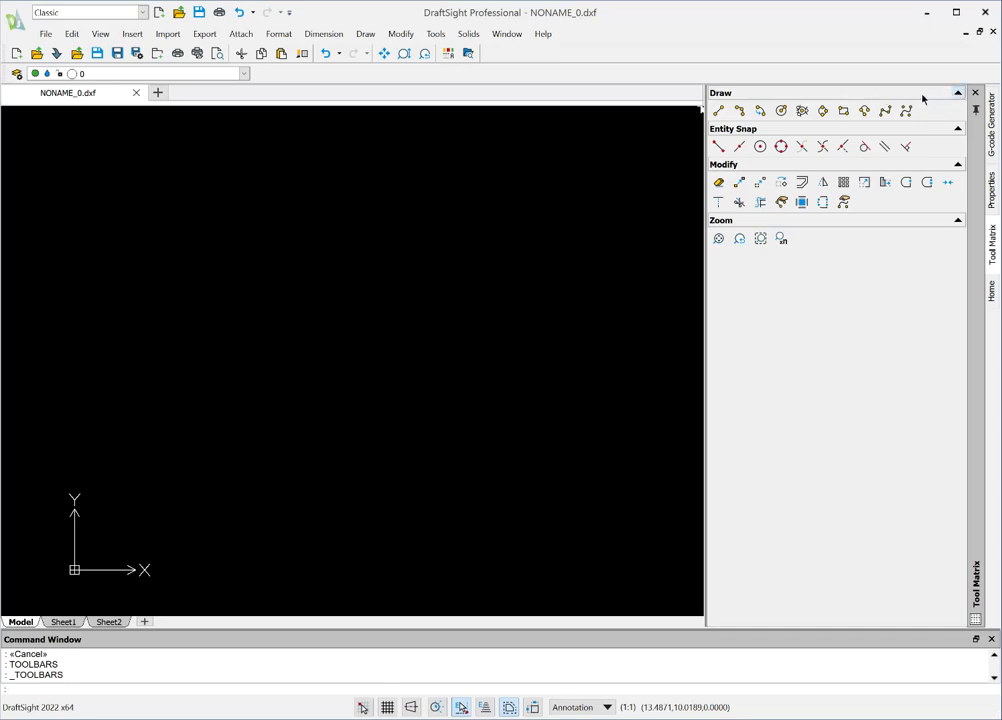
Dock the Draw toolbar vertically along the drawing area's left edge, with the Entity Snap toolbar directly below it.
mouse_move(908, 97)
mouse_down()
mouse_move(820, 95)
mouse_move(677, 150)
mouse_up()
mouse_move(456, 208)
mouse_down()
mouse_move(10, 212)
mouse_move(67, 203)
mouse_move(8, 207)
mouse_move(58, 208)
mouse_move(66, 183)
mouse_move(58, 184)
mouse_up()
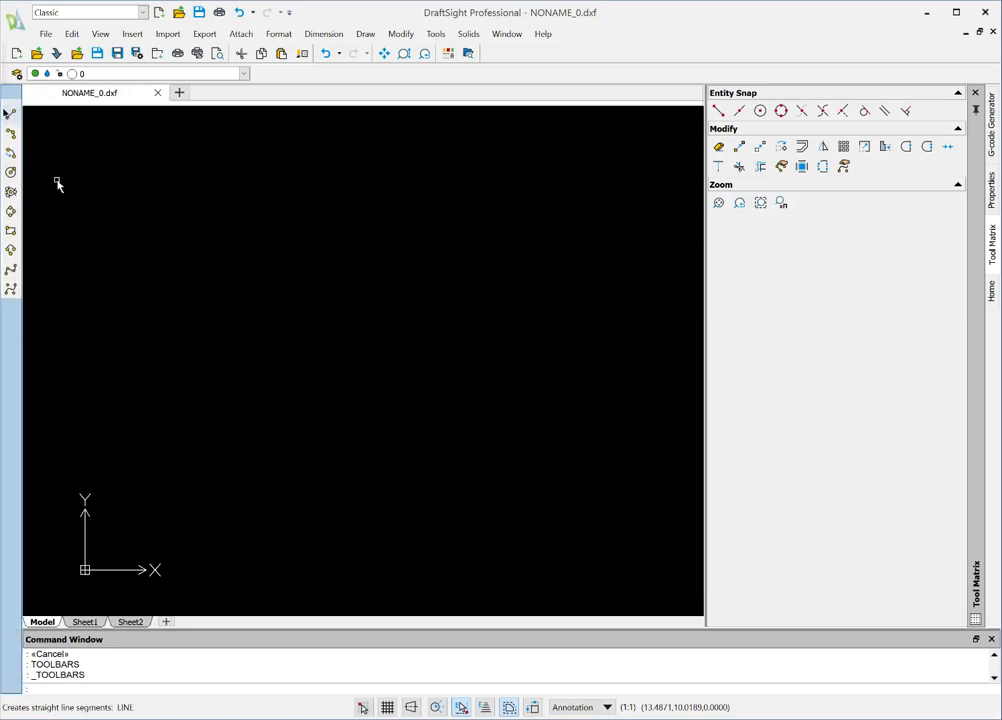
drag(4, 101, 4, 101)
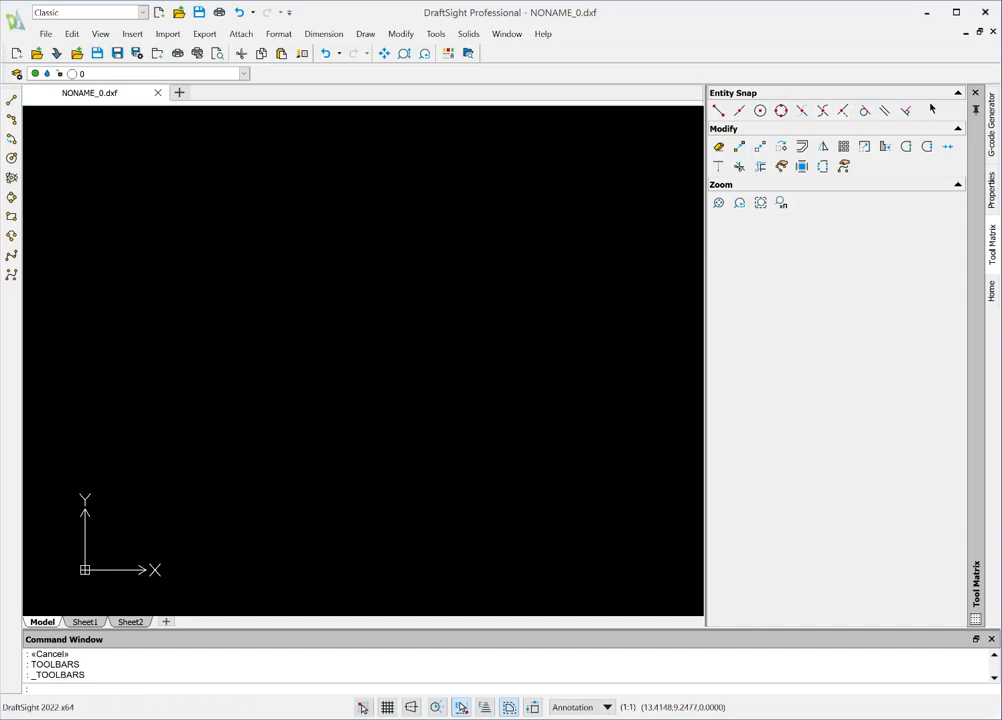
mouse_move(931, 104)
mouse_down()
mouse_move(874, 131)
mouse_move(555, 197)
mouse_move(96, 342)
mouse_move(69, 344)
mouse_move(12, 318)
mouse_move(11, 303)
mouse_move(22, 328)
mouse_up()
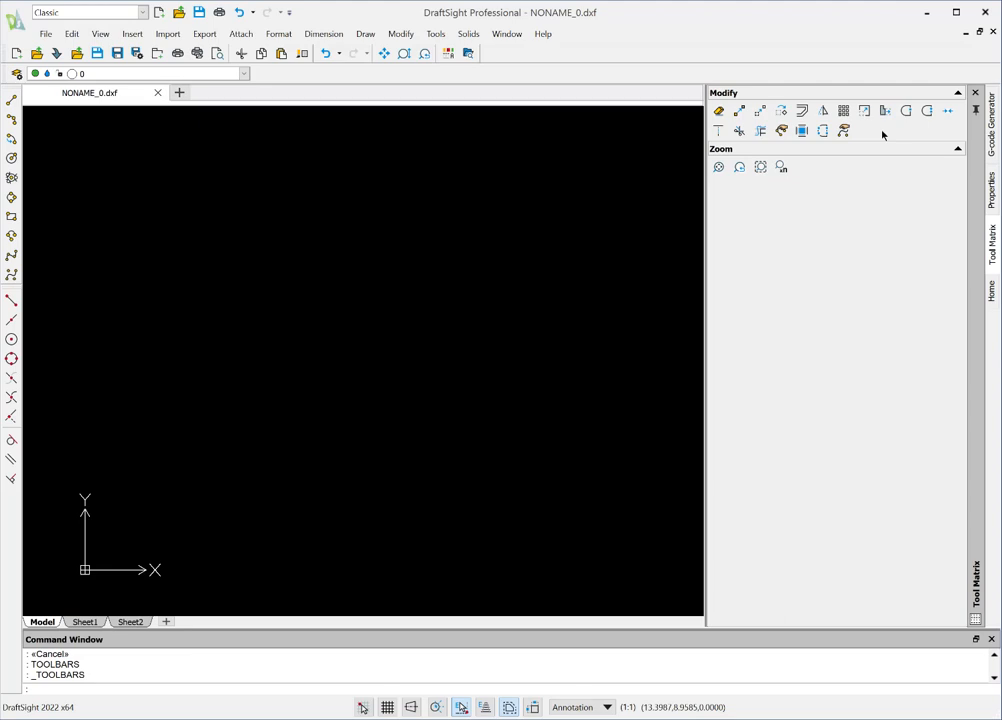
Dock the Modify toolbar in a second column beside the Draw toolbar, with the Zoom toolbar below Modify.
mouse_move(882, 135)
mouse_down()
mouse_move(600, 215)
mouse_move(185, 246)
mouse_move(101, 230)
mouse_move(18, 185)
mouse_move(33, 101)
mouse_up()
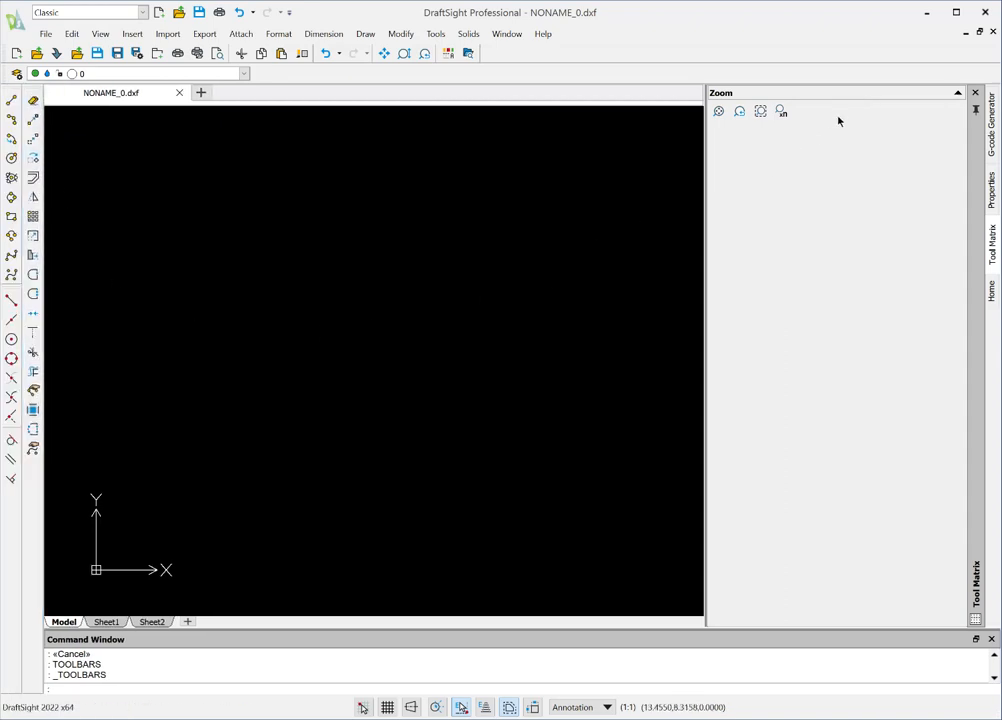
drag(840, 118, 34, 475)
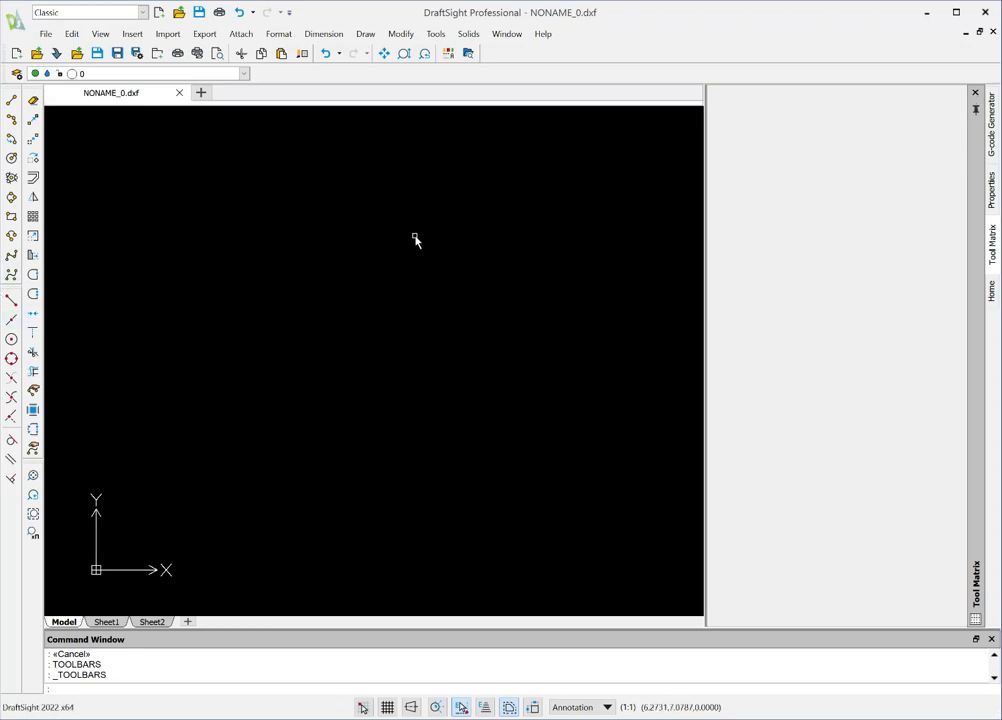
Close the Tool Matrix, Home and G-code Generator palettes and dock the Properties palette beside the Modify and Zoom toolbars.
click(975, 93)
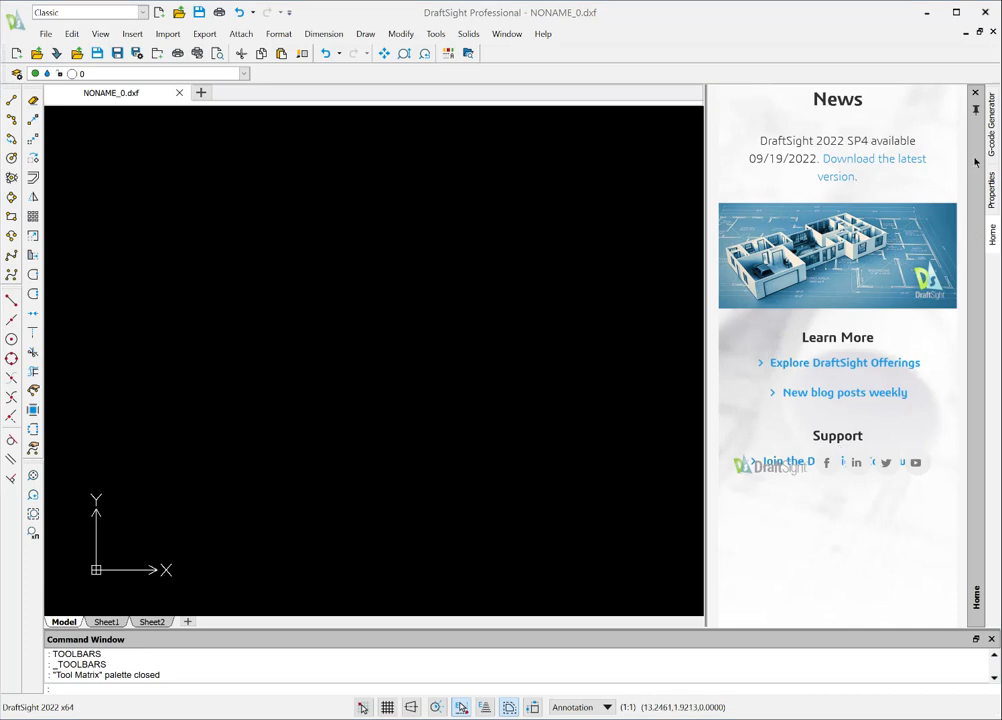
click(975, 93)
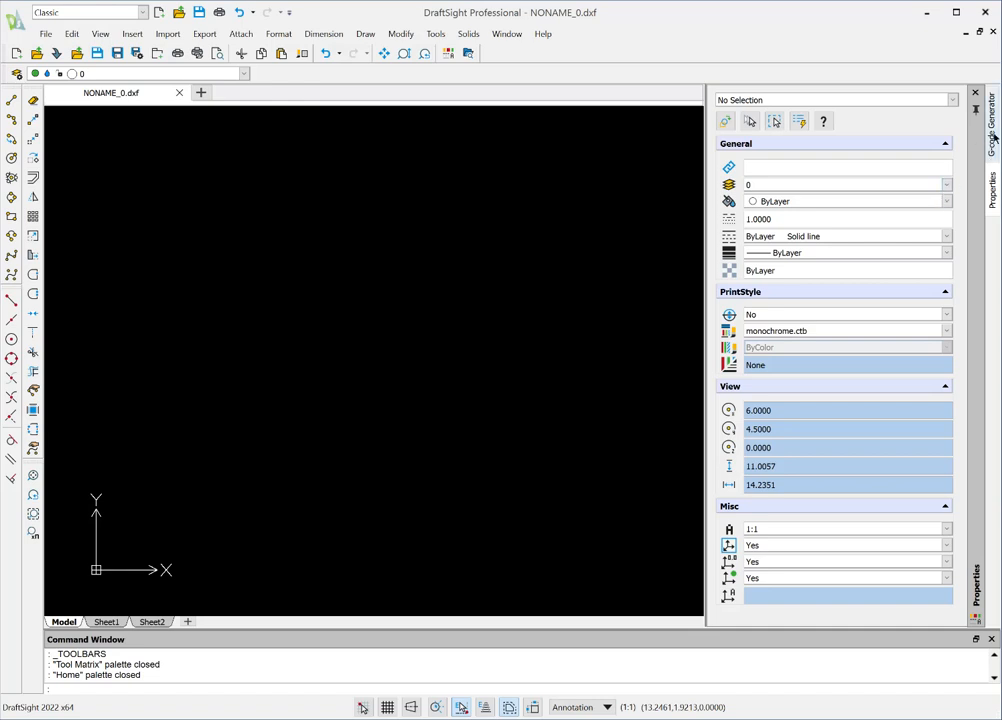
click(994, 137)
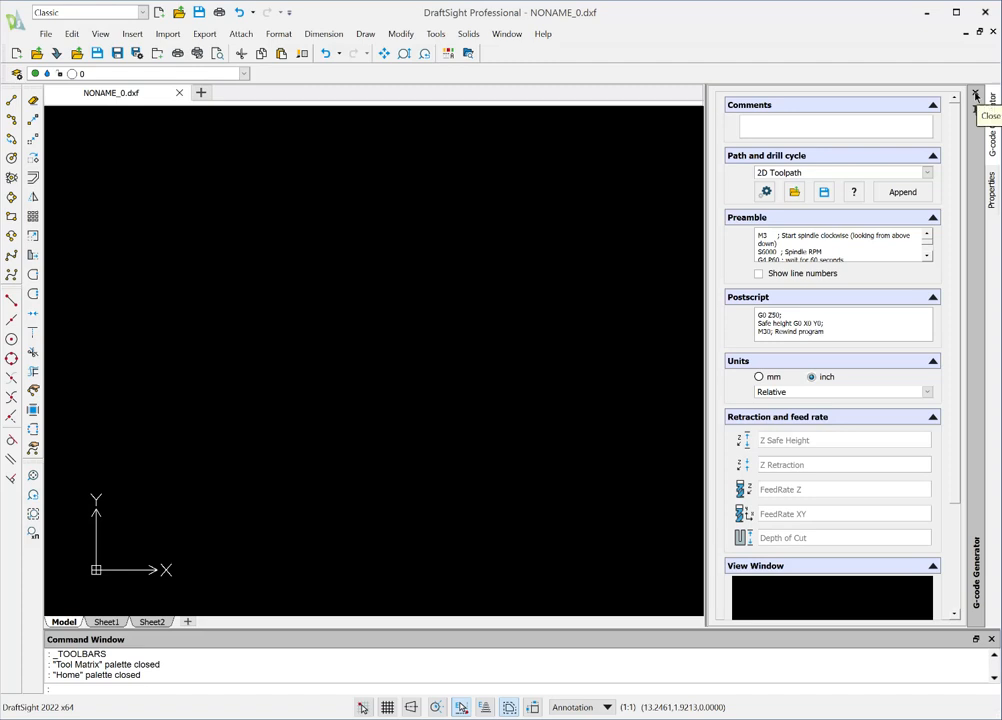
click(976, 95)
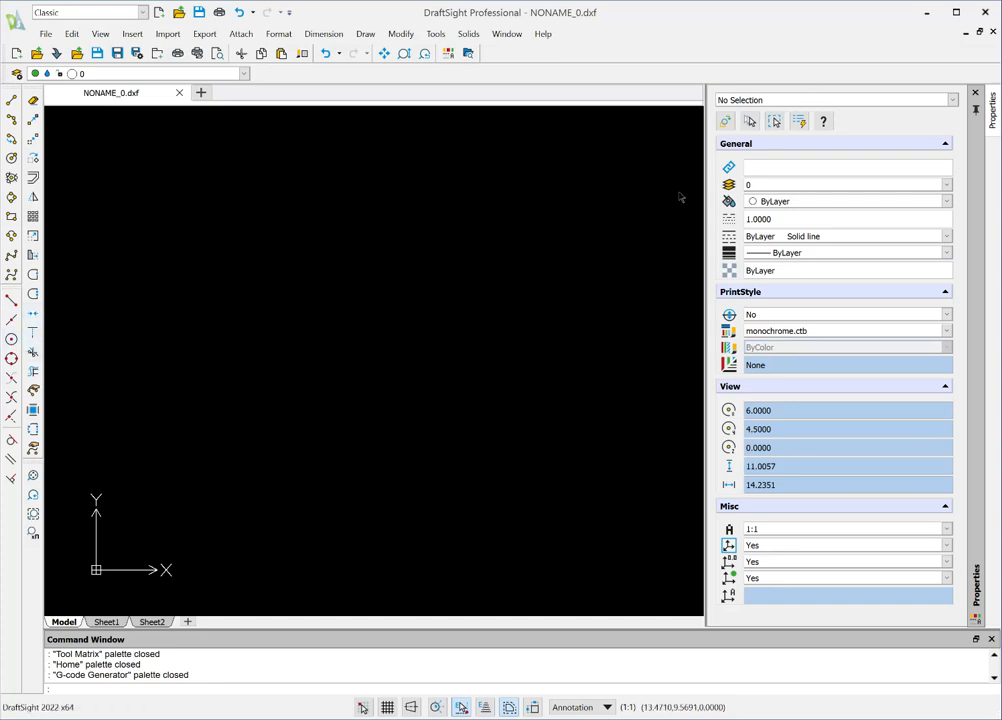
drag(973, 129, 97, 168)
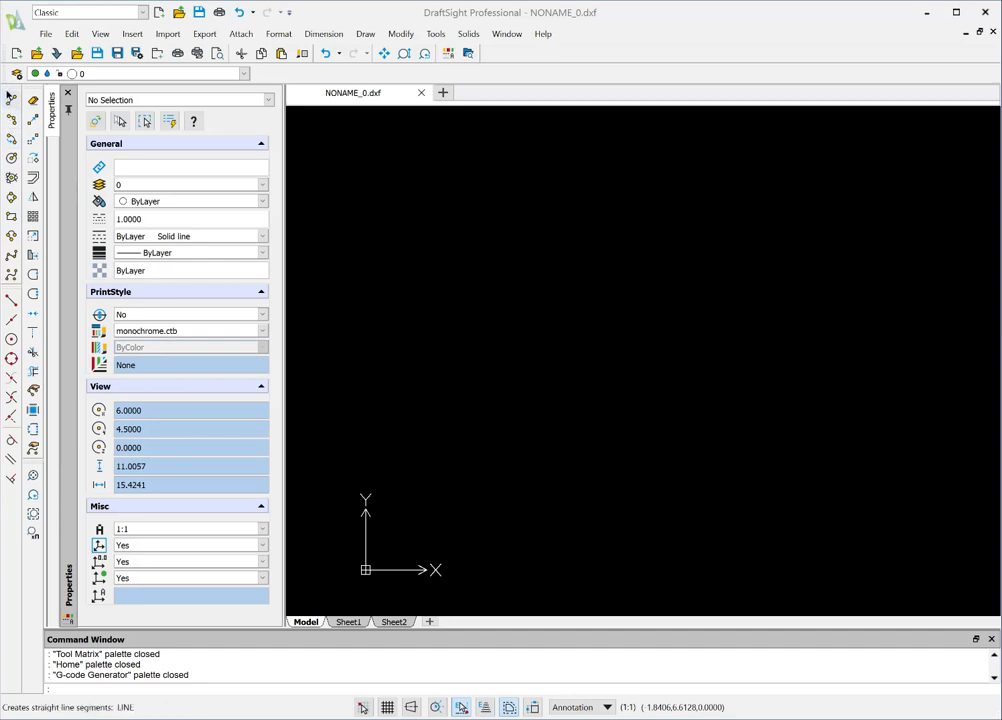
Open the interface customization, expand its list of all toolbars, and move the dialog aside to uncover the docked toolbars.
right_click(9, 95)
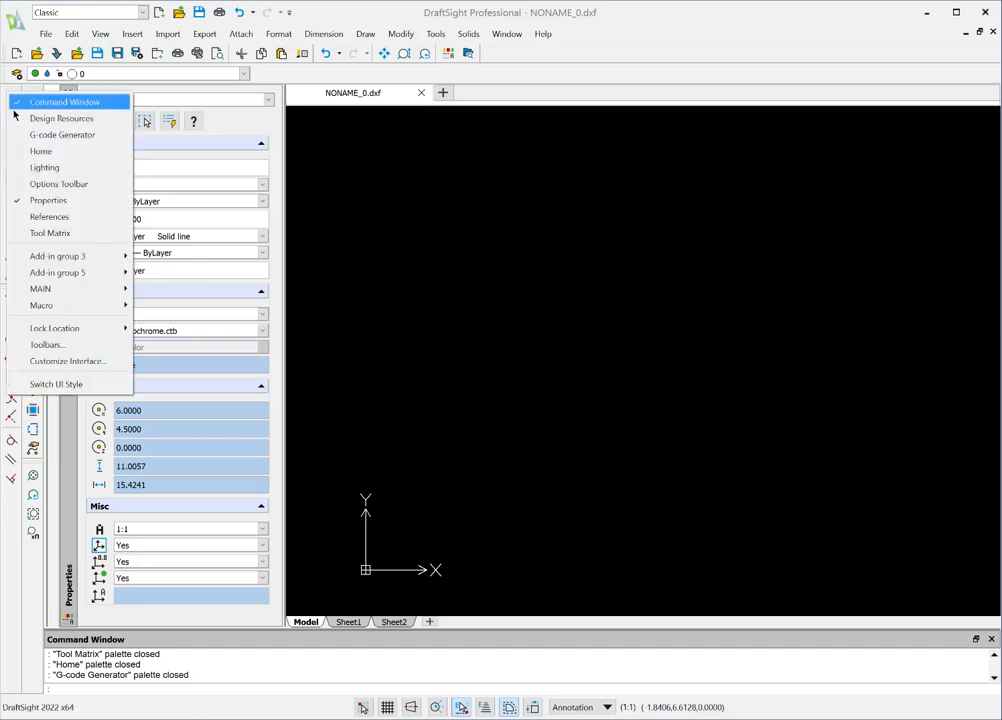
click(52, 362)
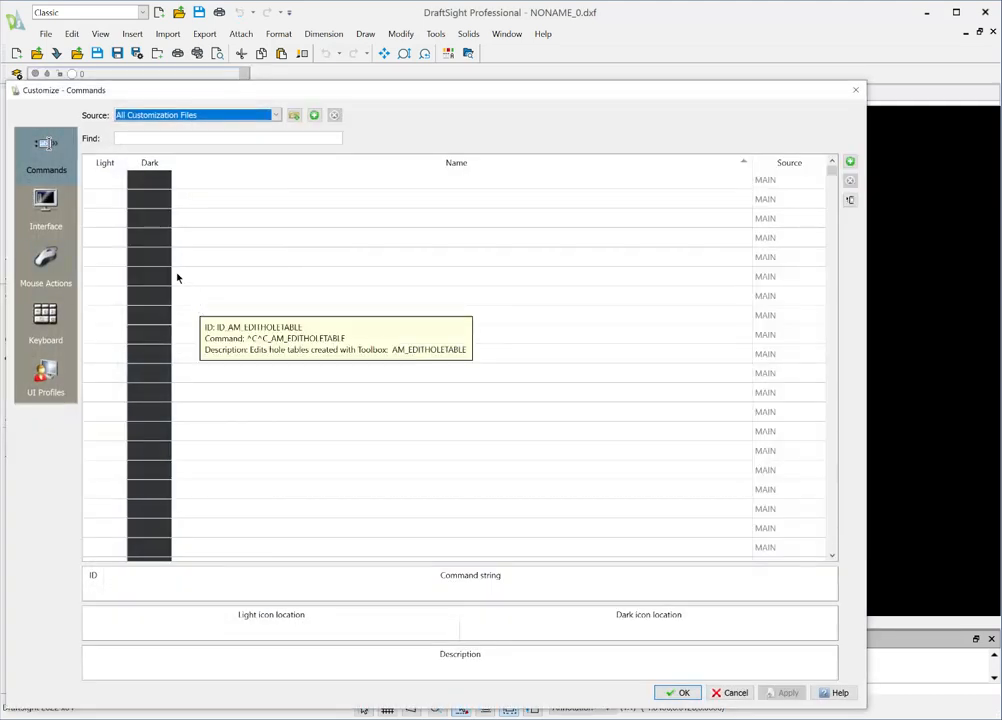
click(50, 206)
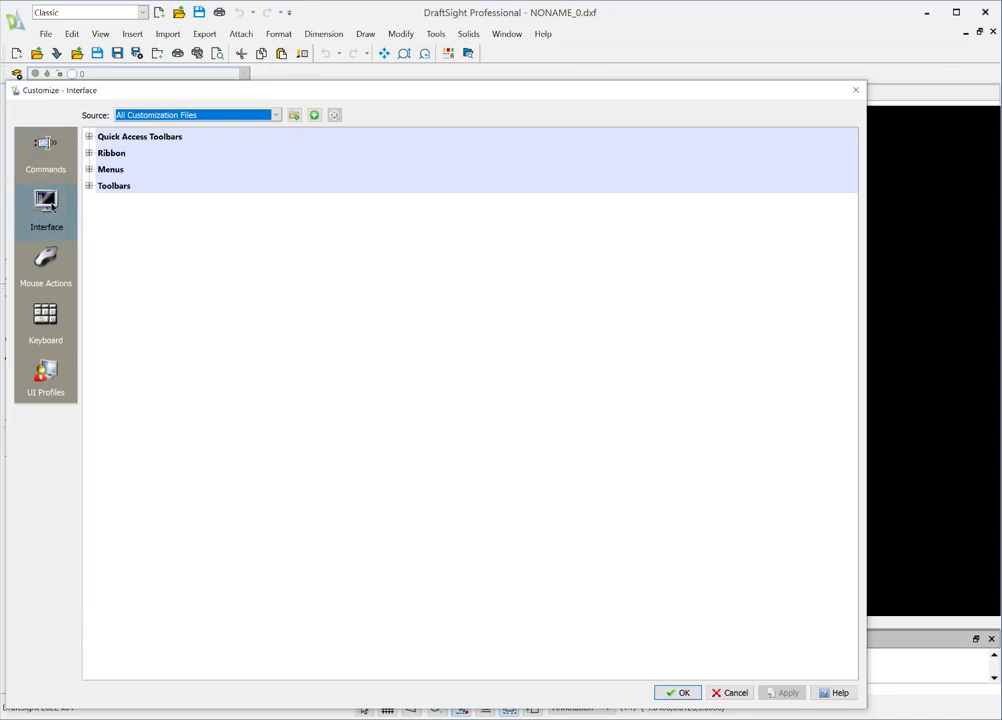
click(89, 186)
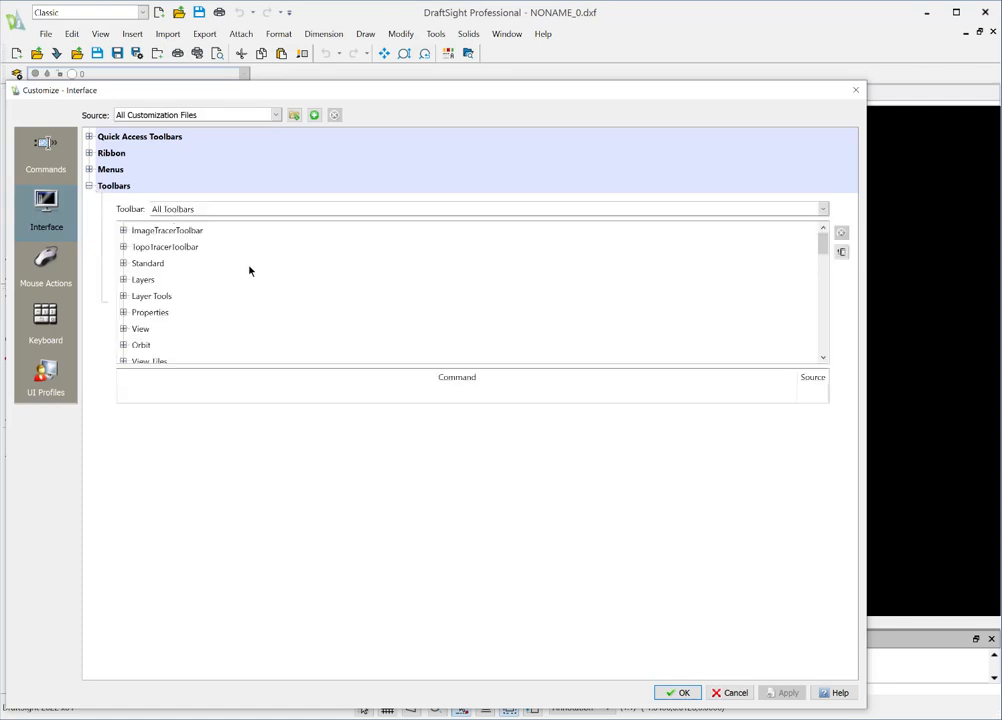
scroll(263, 277, down, 1)
scroll(263, 277, down, 2)
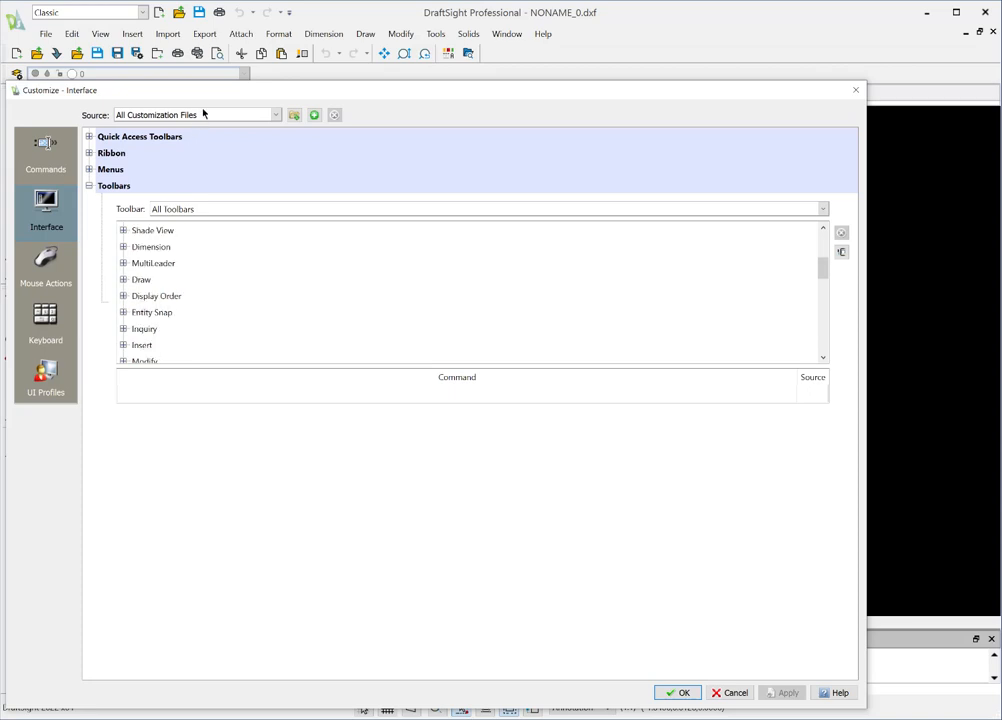
drag(200, 90, 302, 75)
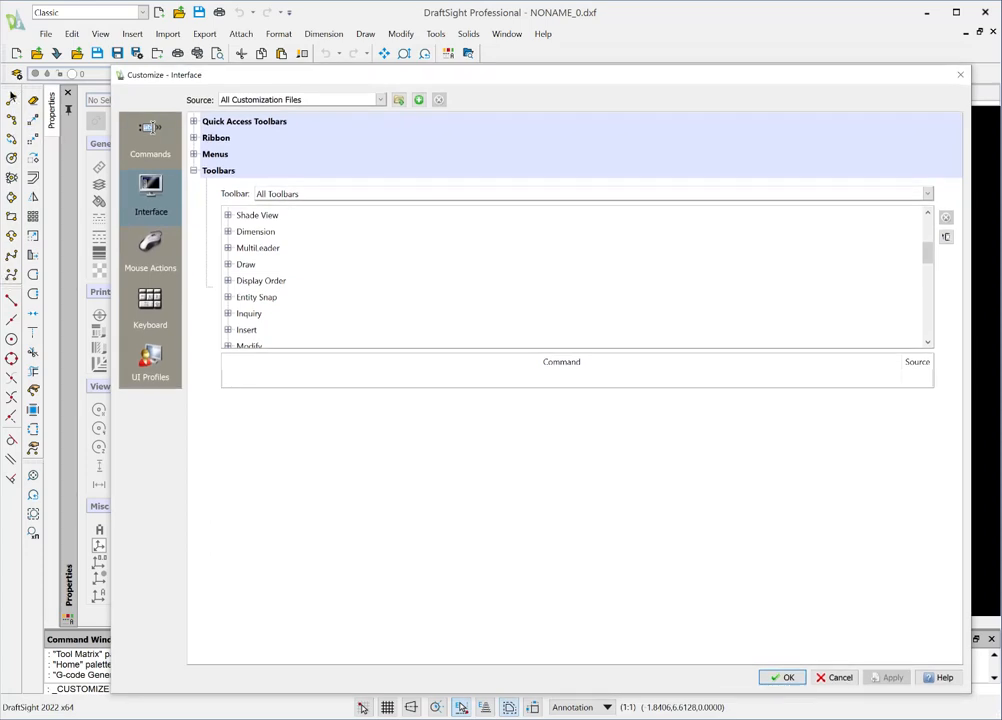
Remove the Spline CV command from the Draw toolbar in the interface customization and apply the change.
click(228, 264)
scroll(410, 282, down, 1)
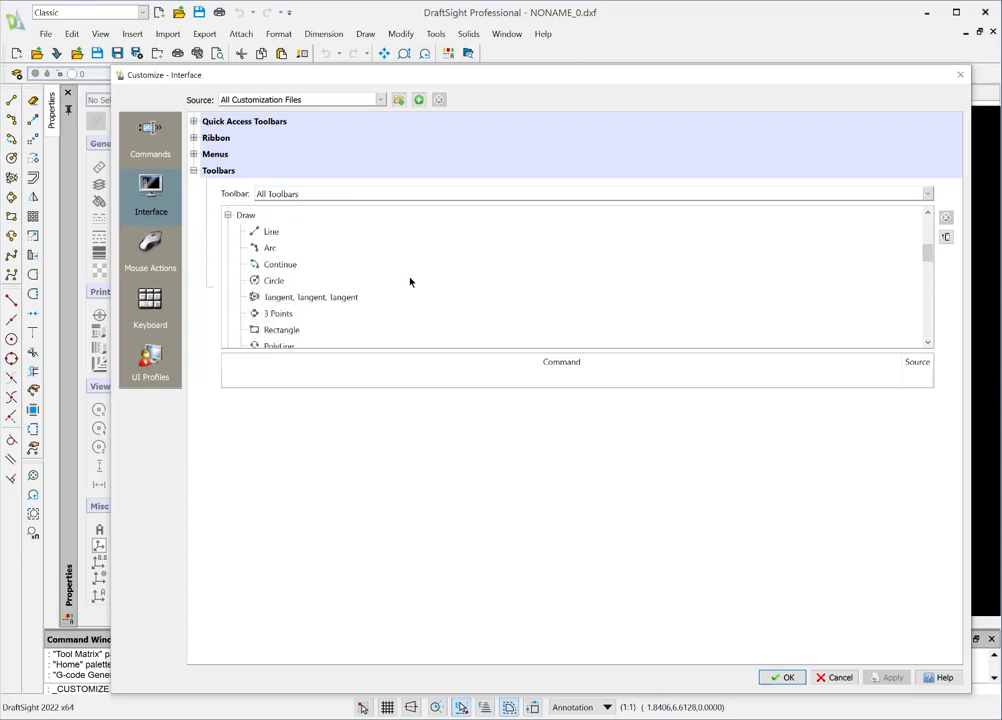
scroll(410, 282, down, 1)
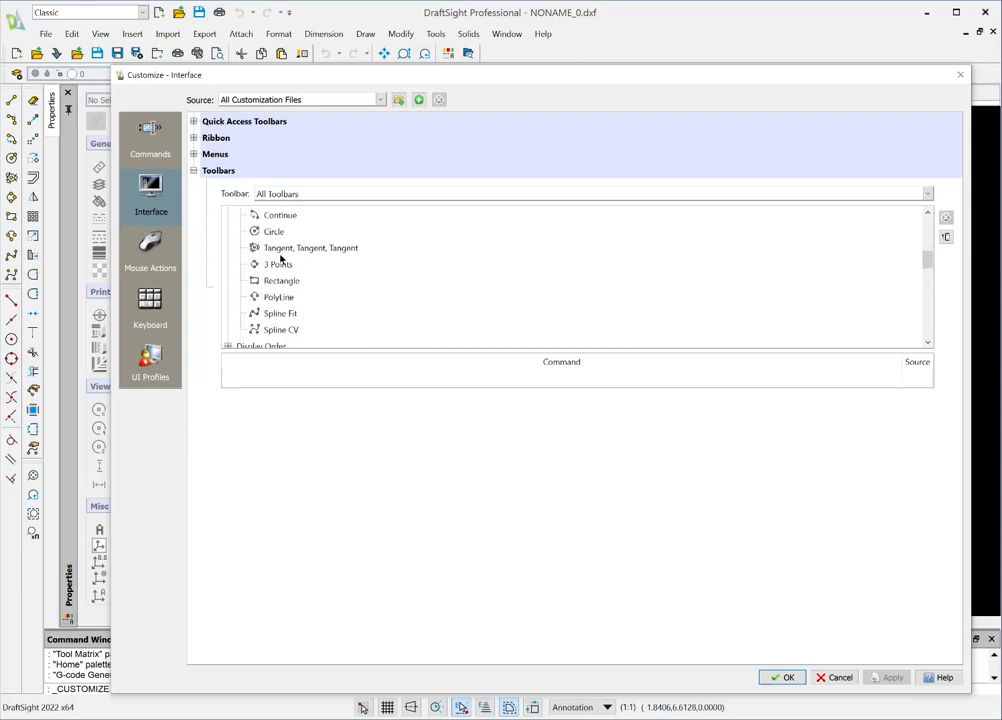
scroll(365, 309, up, 1)
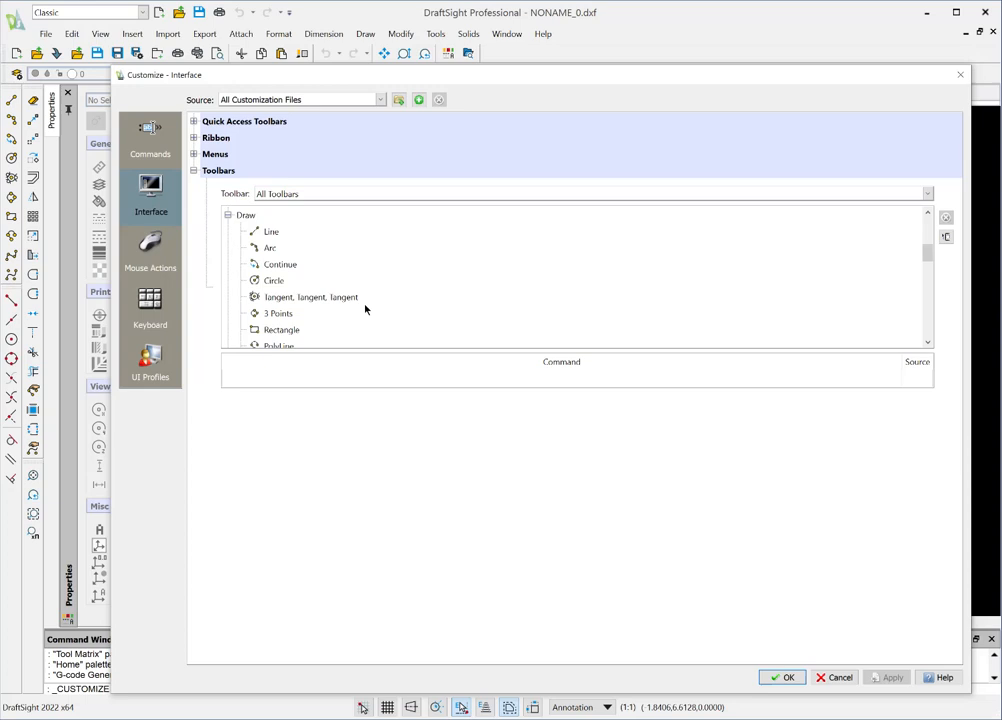
scroll(365, 309, down, 1)
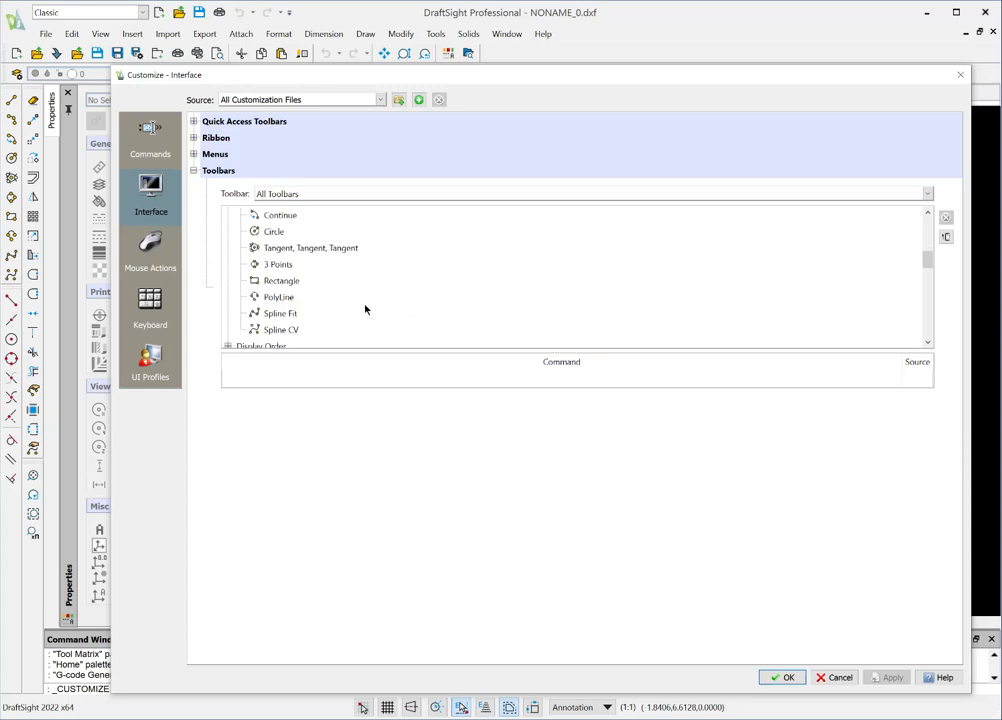
click(270, 331)
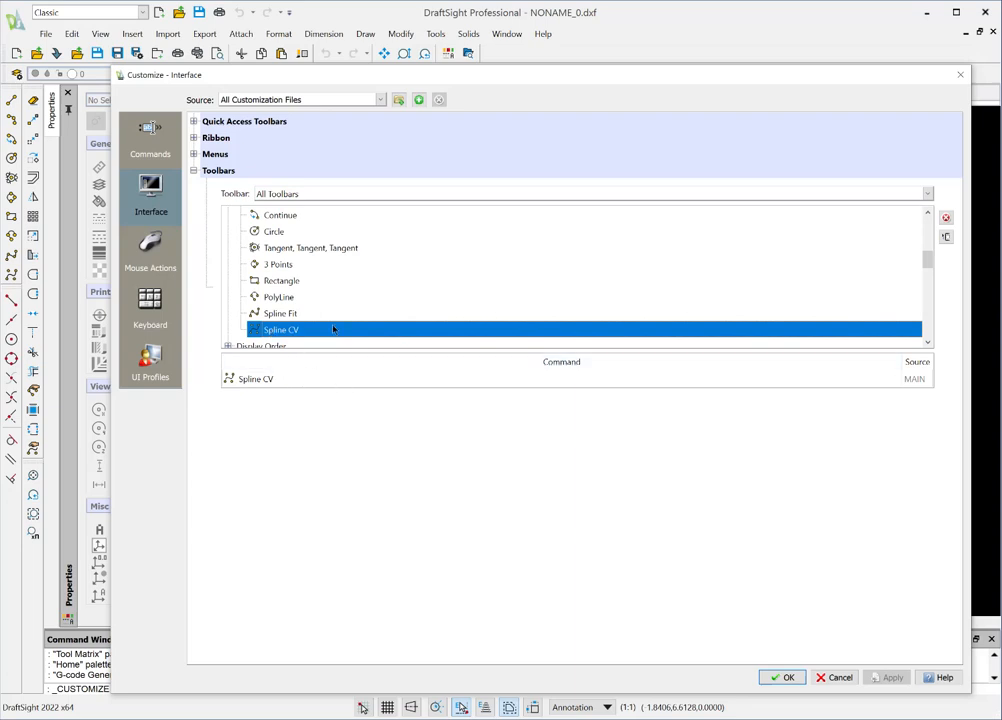
click(946, 218)
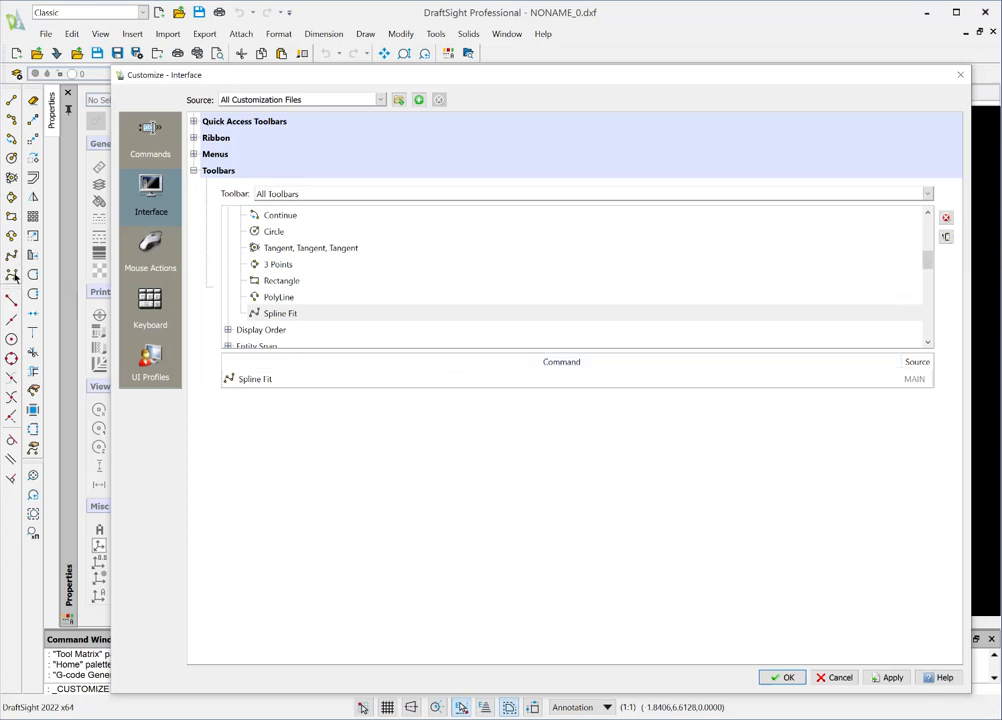
click(889, 678)
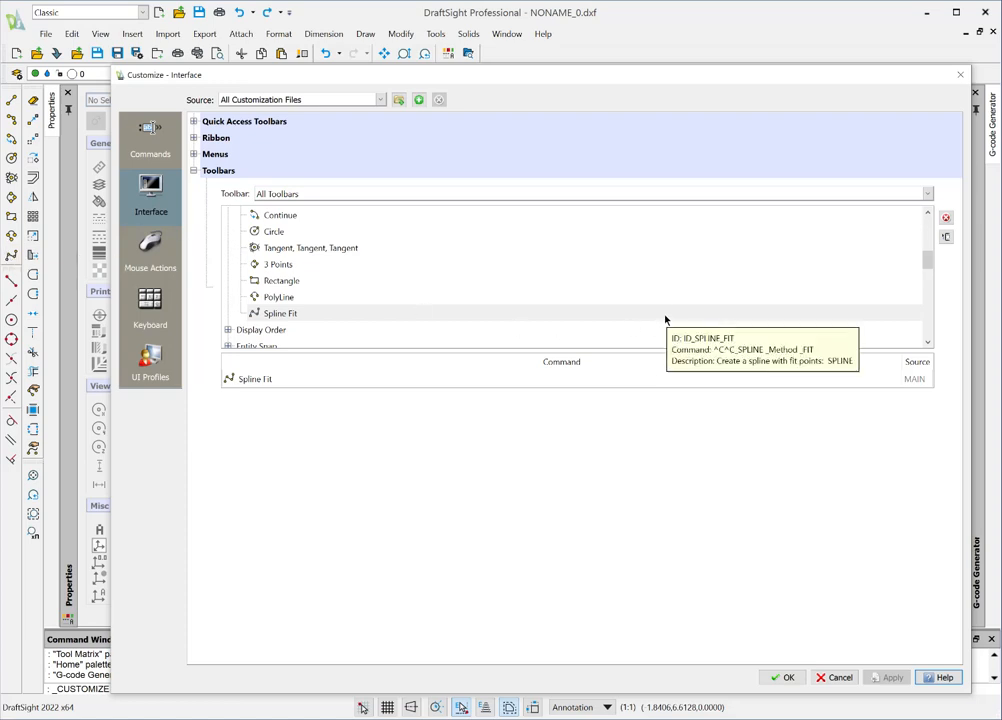
Show the Command Explorer in the customization dialog, fit the dialog on screen and widen the explorer's share of it.
click(945, 238)
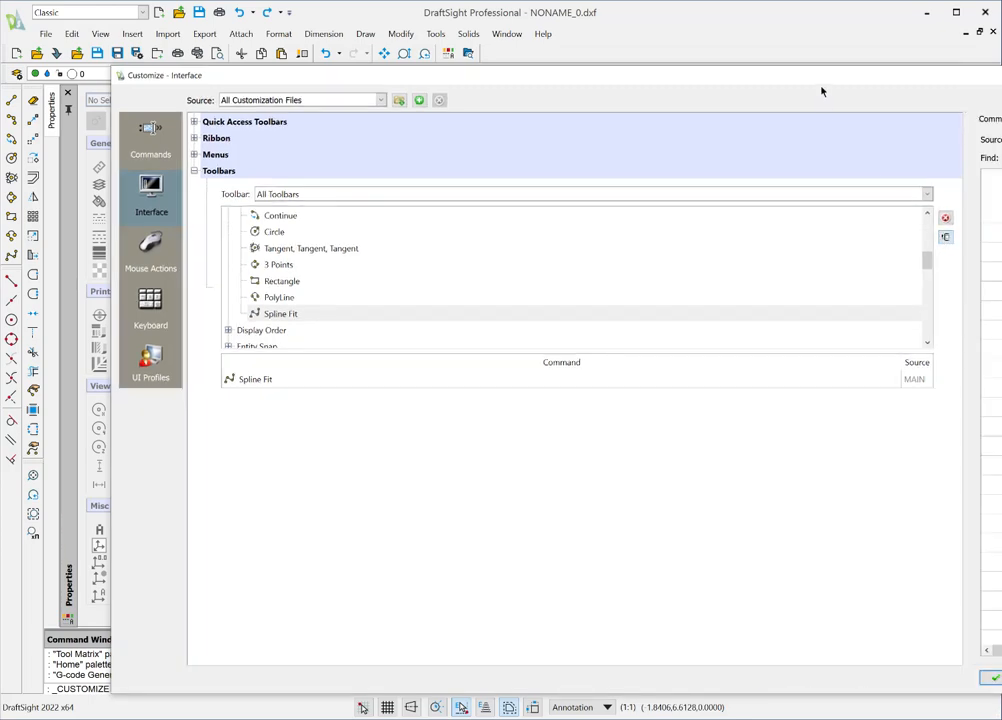
drag(823, 83, 569, 90)
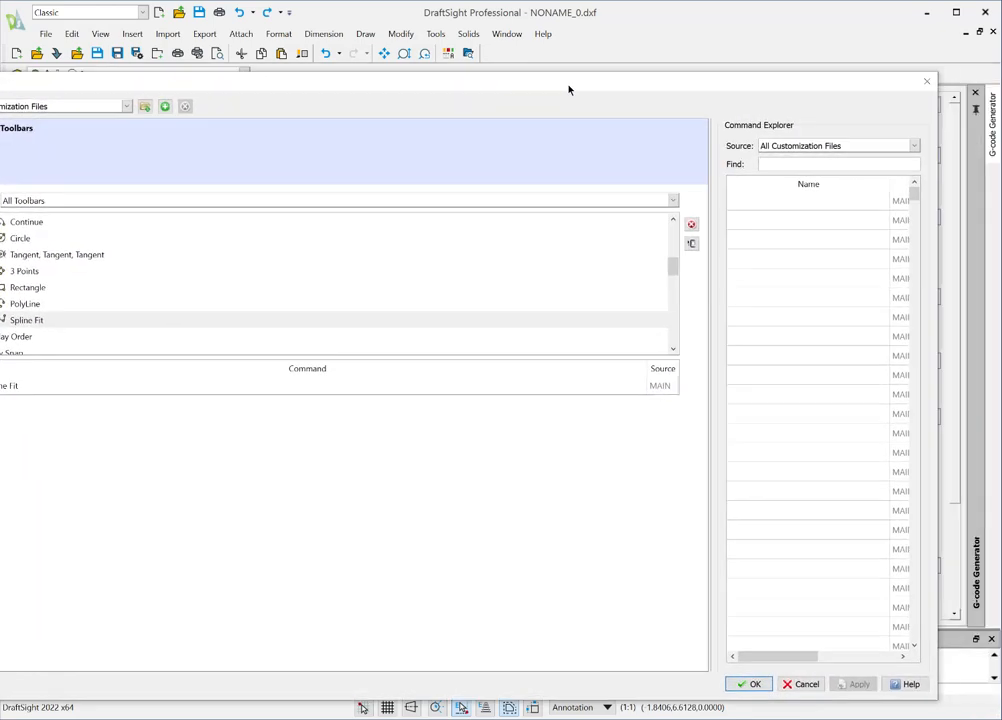
drag(935, 264, 625, 263)
drag(370, 88, 646, 71)
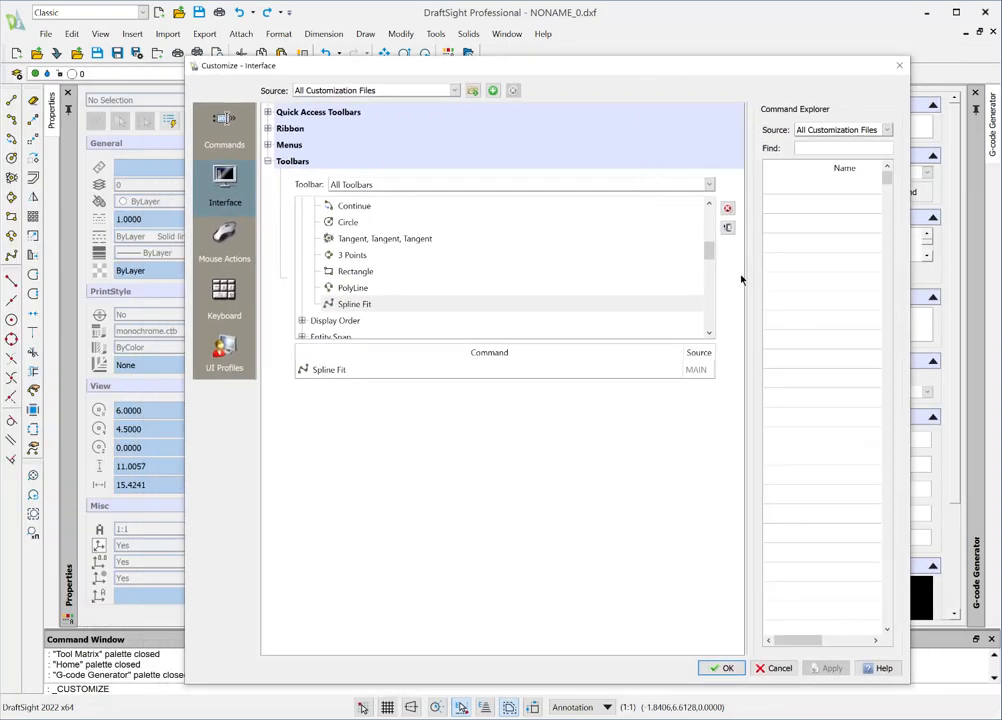
drag(753, 264, 592, 286)
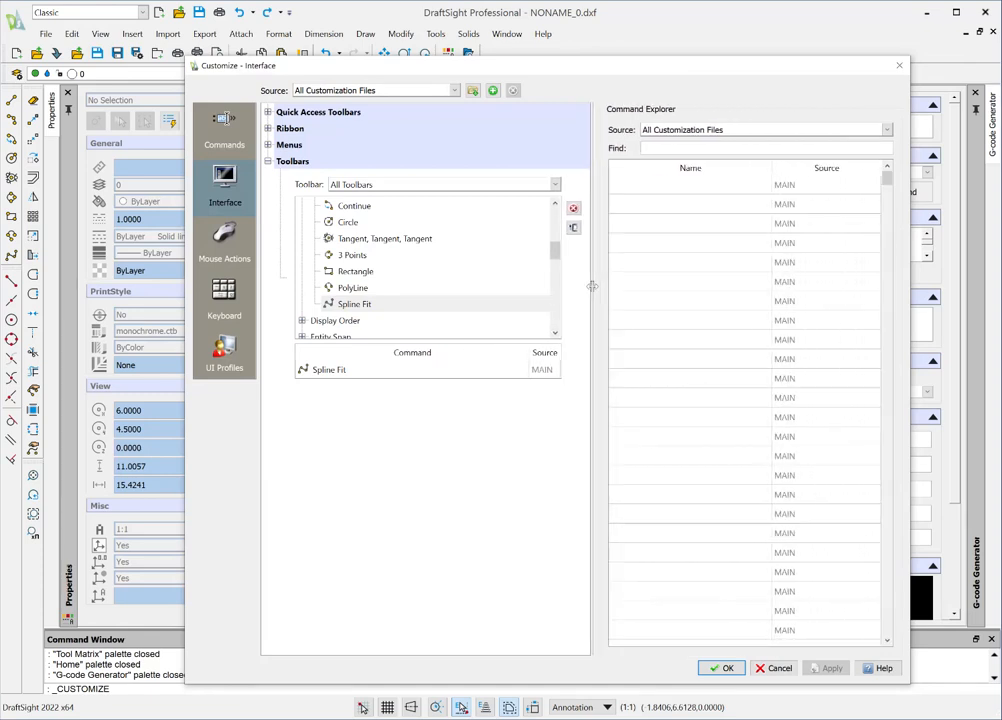
Find commands containing "splin", add Spline CV below Spline Fit in the Draw toolbar, apply and accept, and close the G-code Generator palette.
click(696, 148)
text(splin)
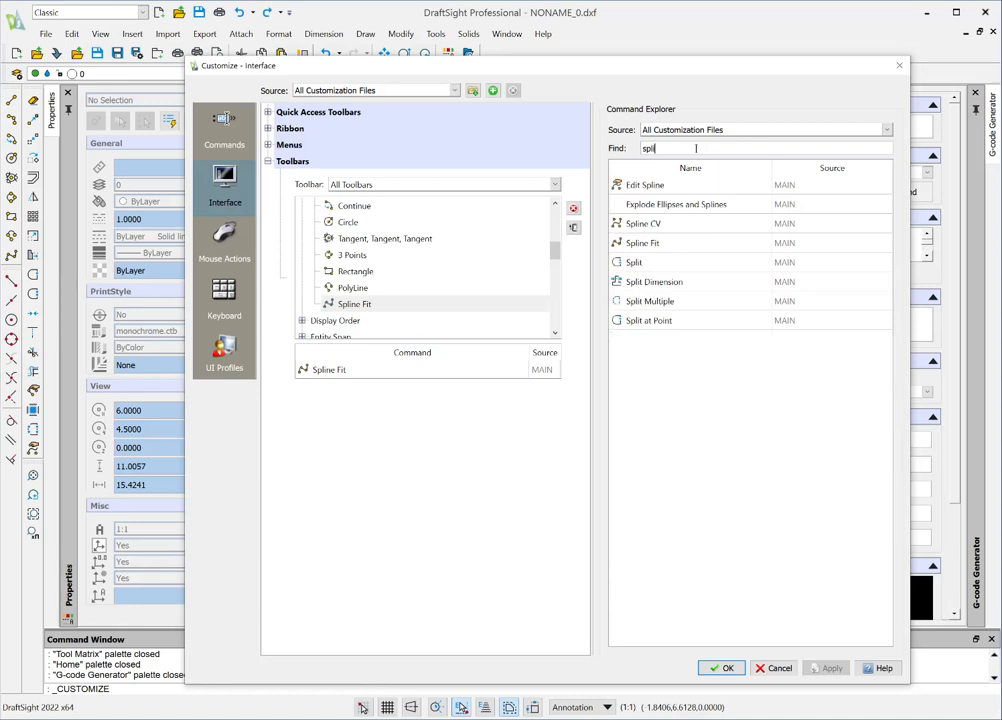
click(645, 224)
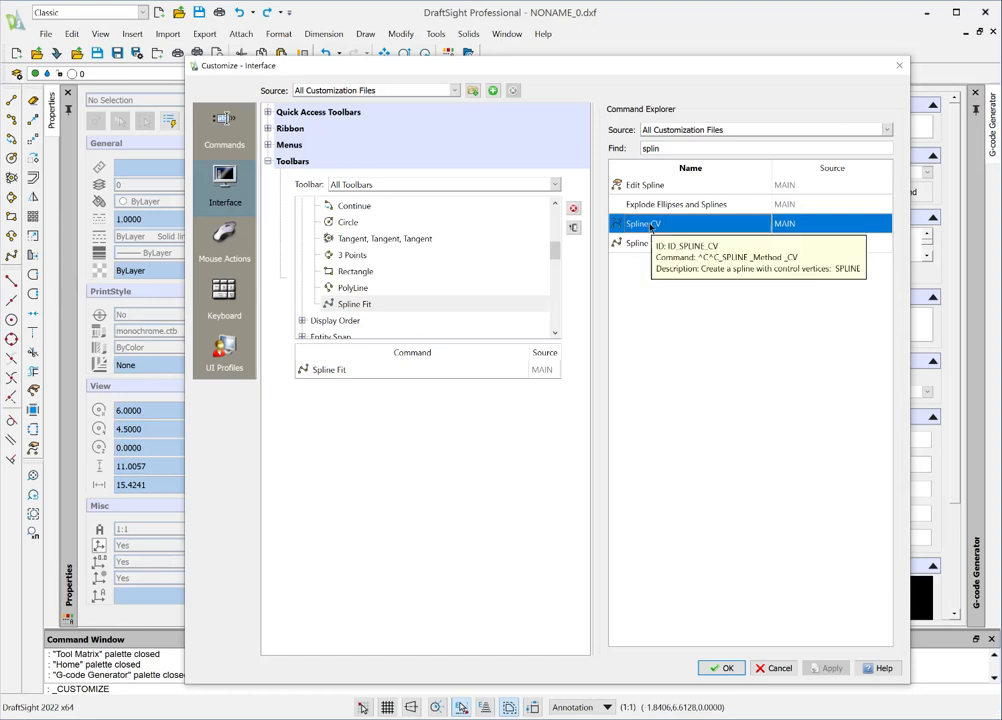
drag(649, 227, 426, 311)
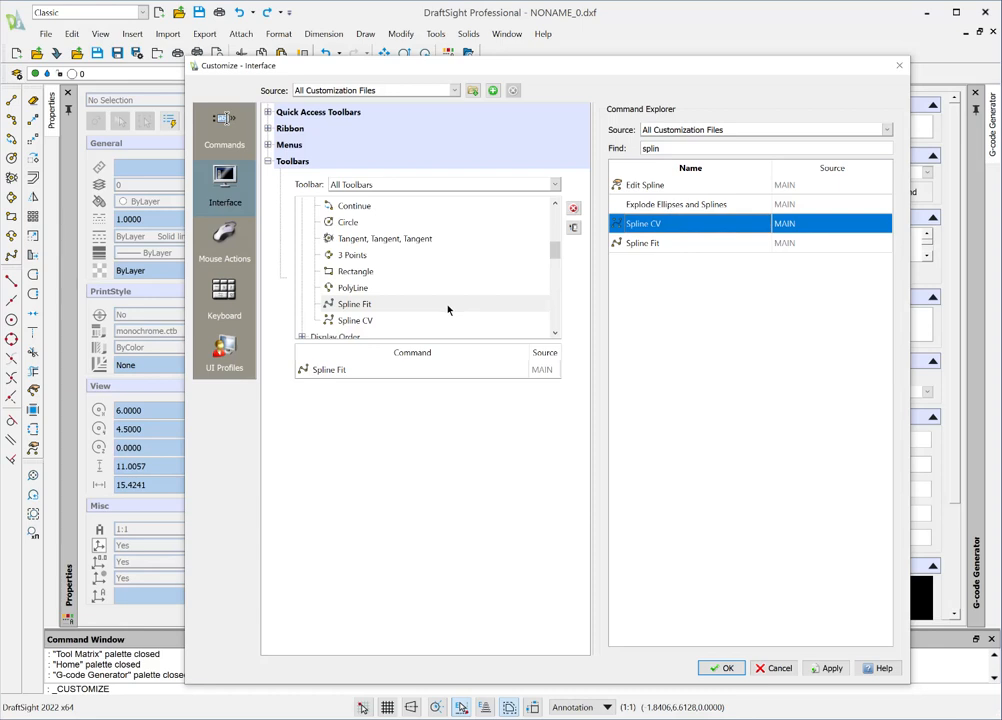
click(826, 669)
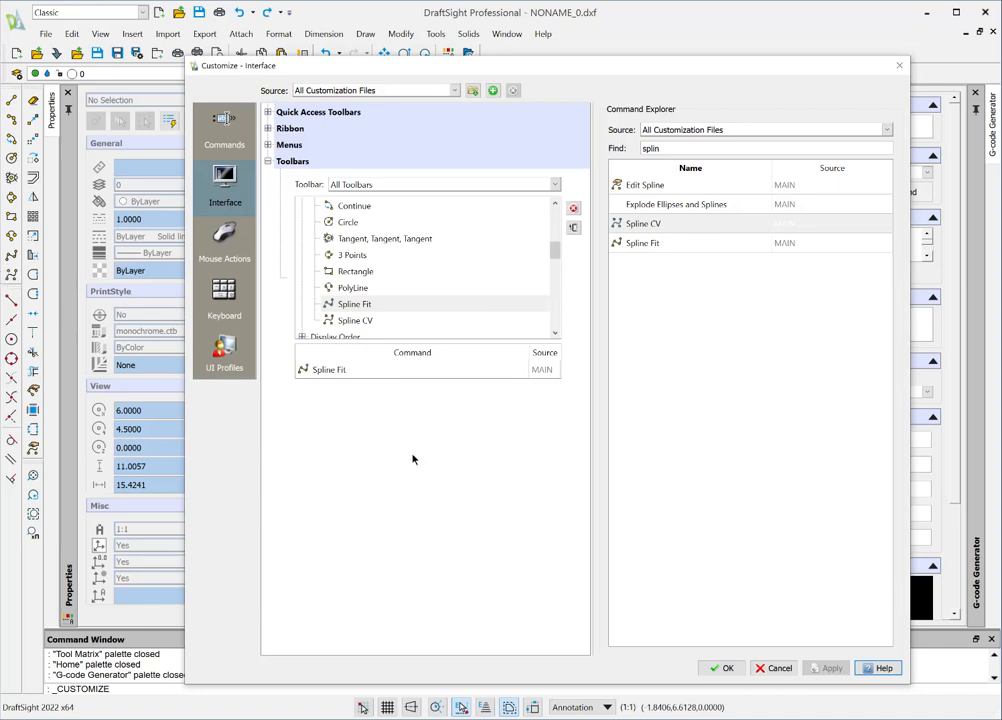
click(726, 668)
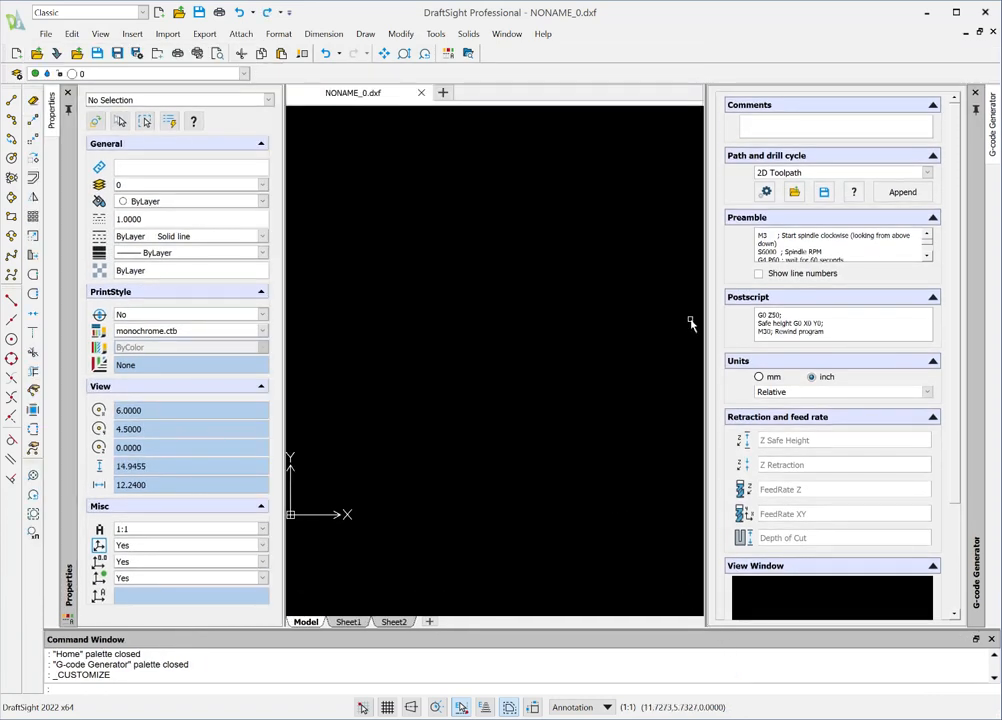
click(977, 95)
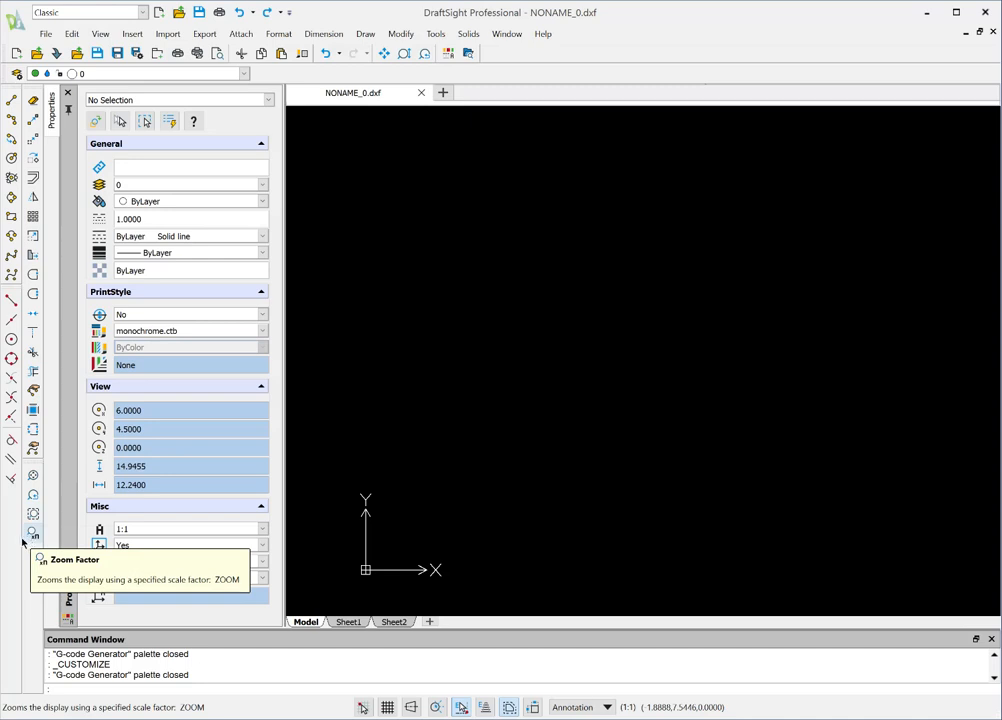
Switch Snap on and back off, and switch the Grid display on and back off.
click(363, 707)
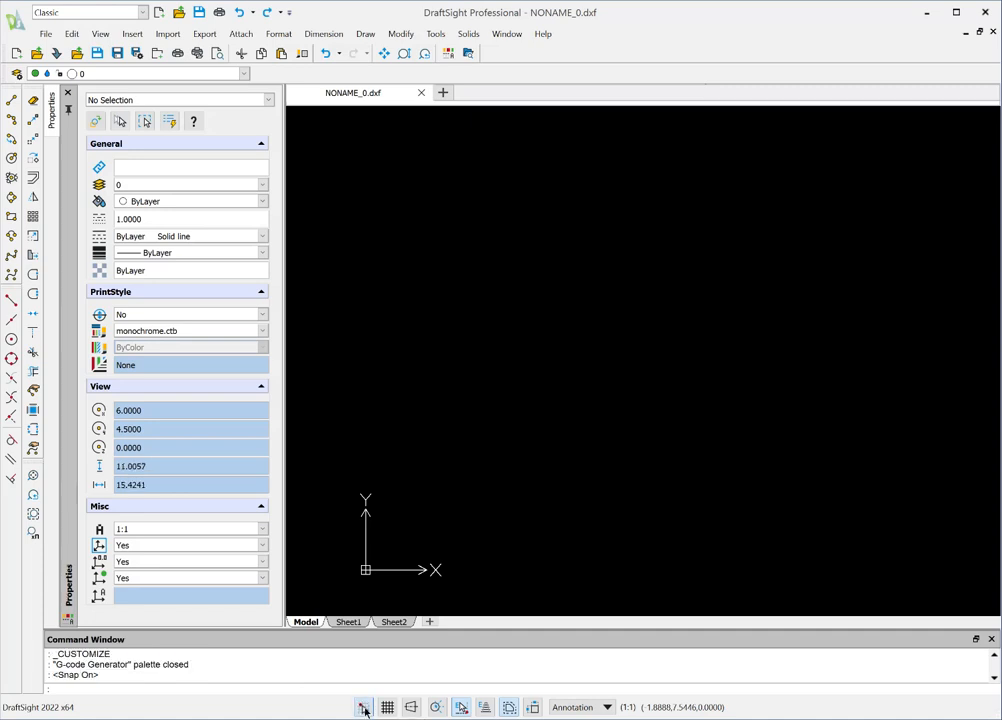
click(363, 708)
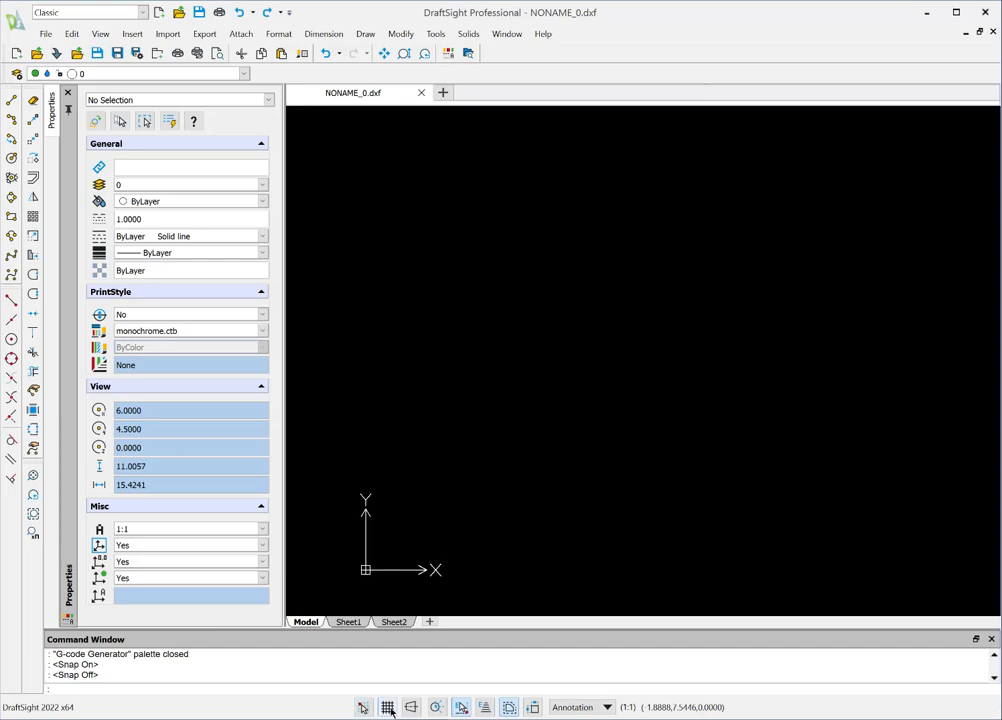
click(389, 707)
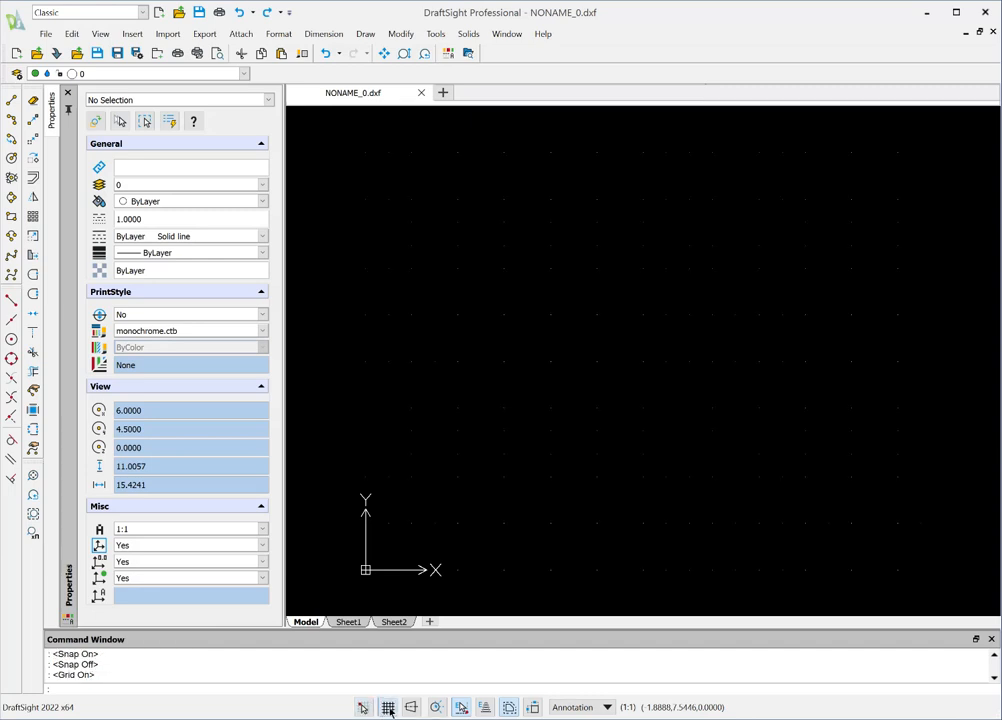
click(389, 708)
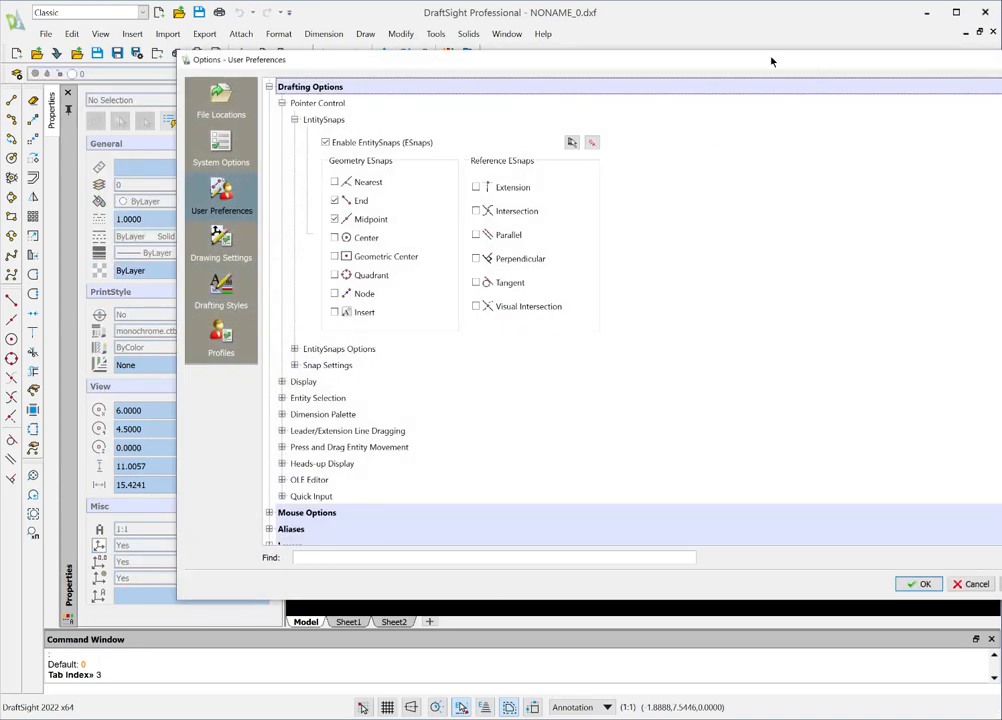
Review the EntitySnaps settings in the user preferences and leave the options without changing anything.
drag(772, 60, 630, 70)
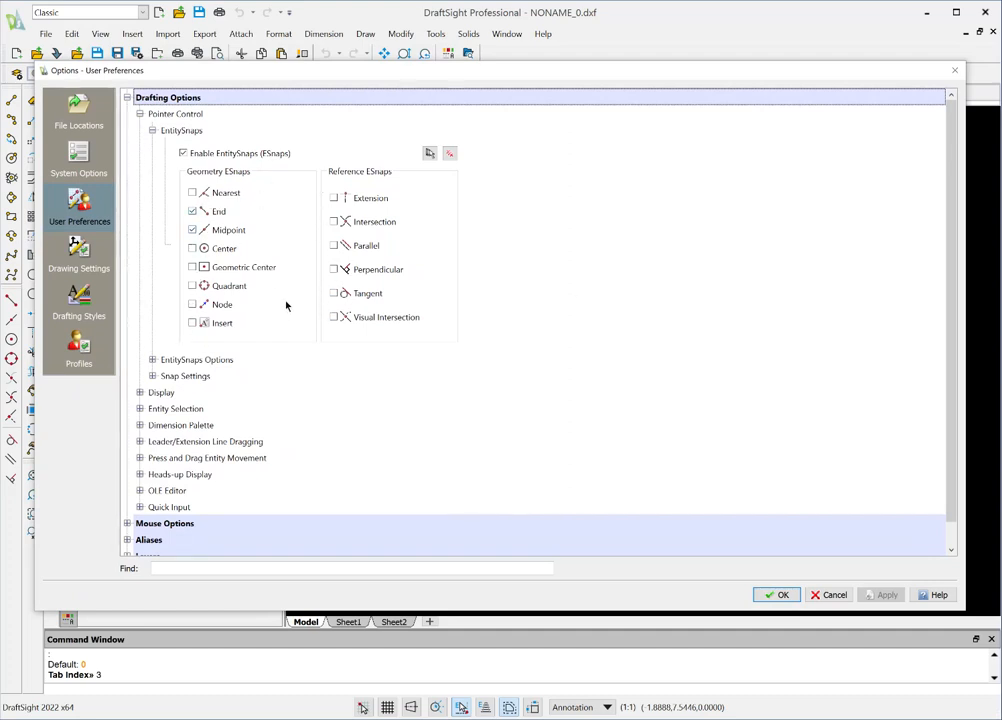
click(826, 595)
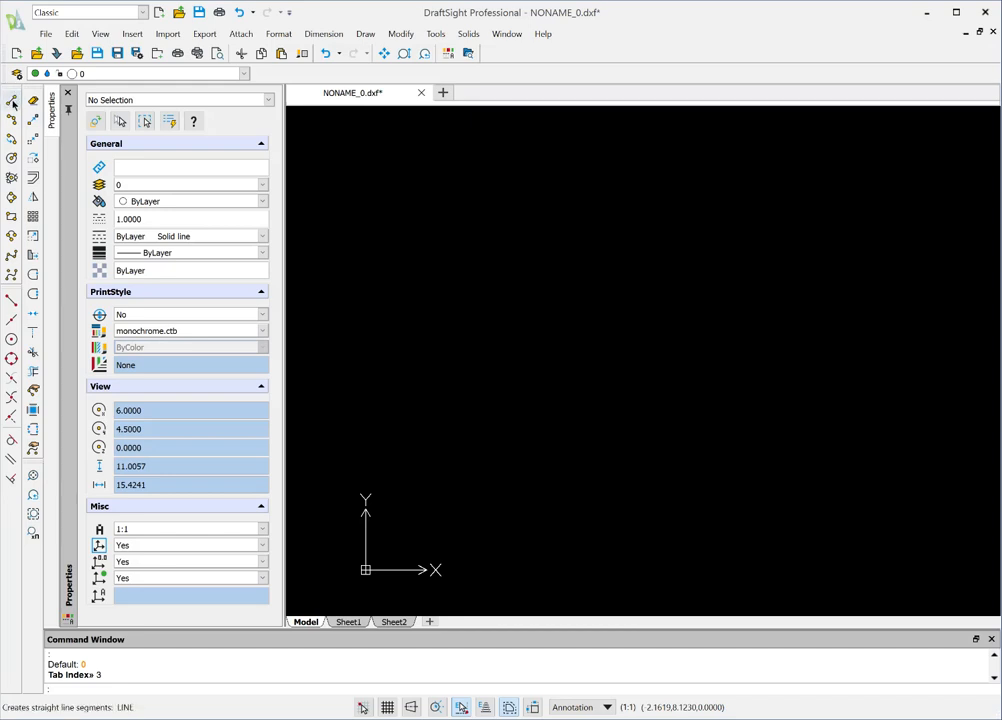
Draw three connected lines from 0,0 through about (6.2, 3.1) and (4.8, 5.4) to about (2.3, 5.9).
click(13, 104)
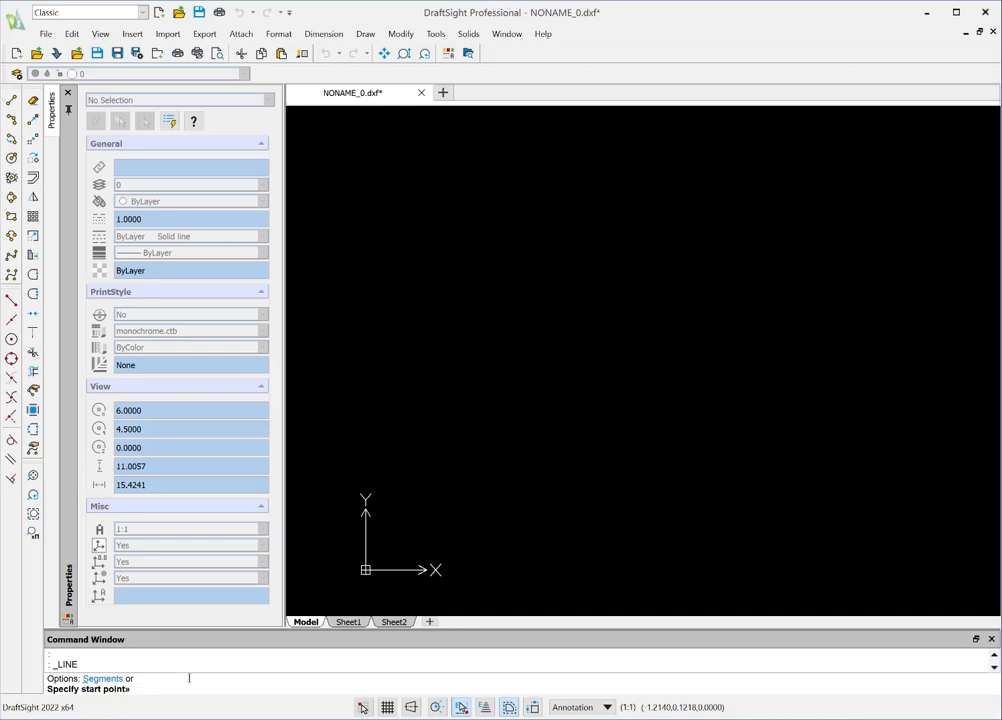
text(0,0)
key(Return)
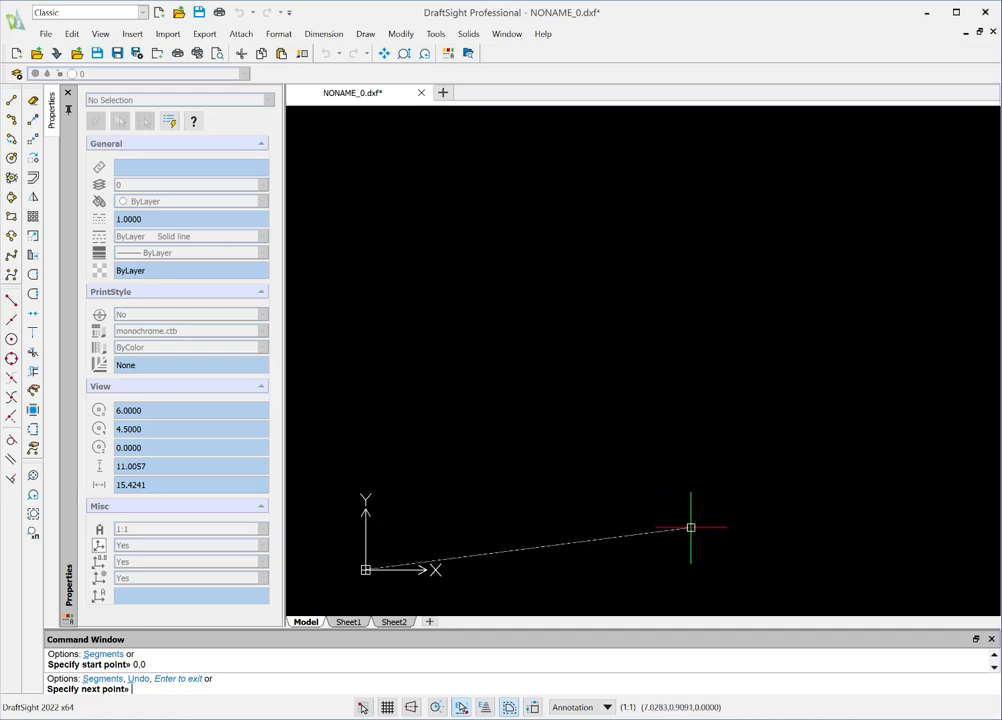
click(653, 424)
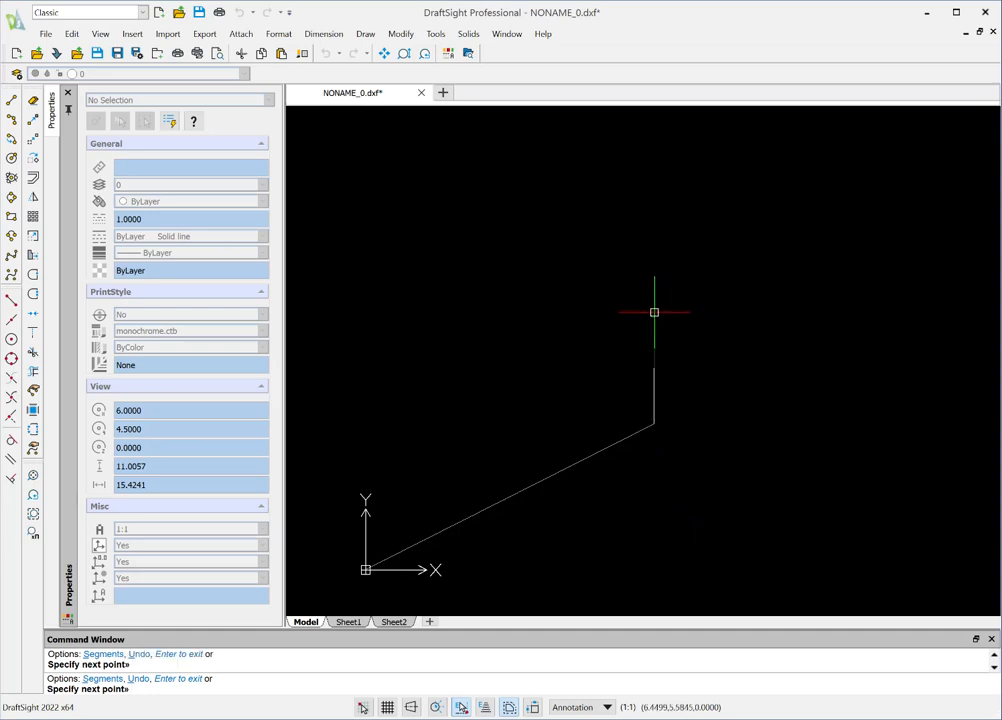
click(589, 317)
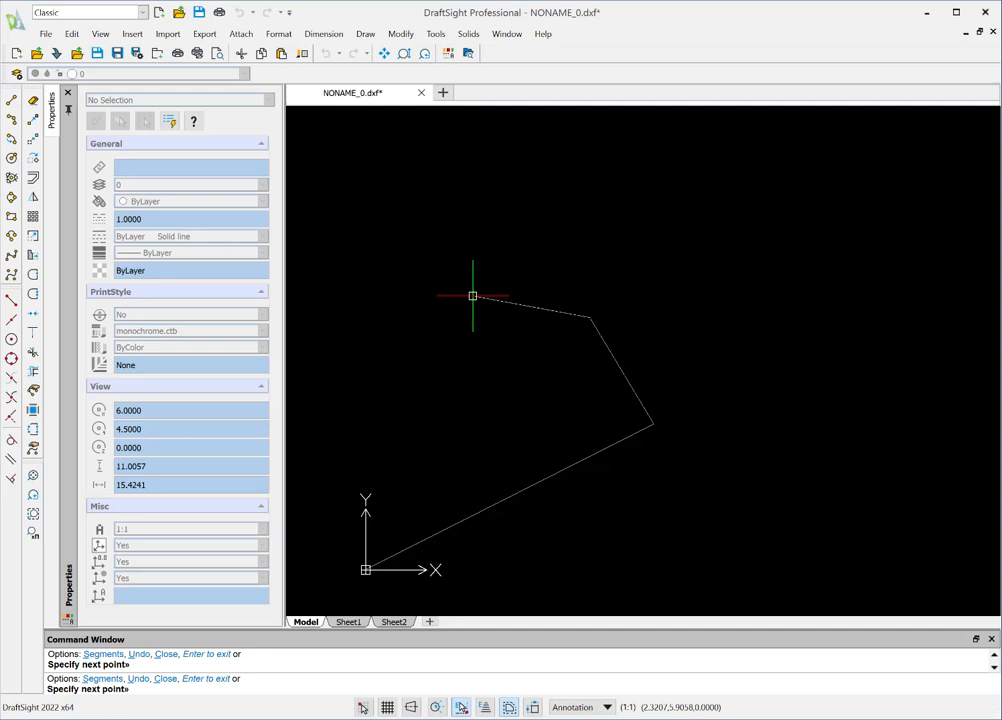
key(Escape)
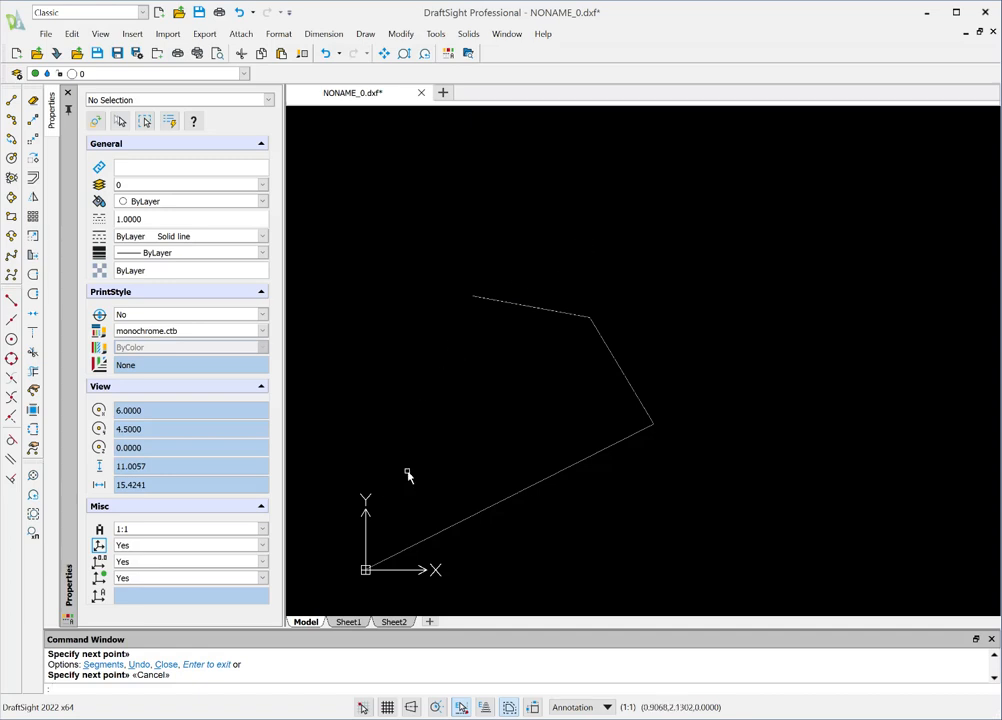
Delete the uppermost line and the adjoining middle line, keeping only the one starting at the origin.
click(520, 311)
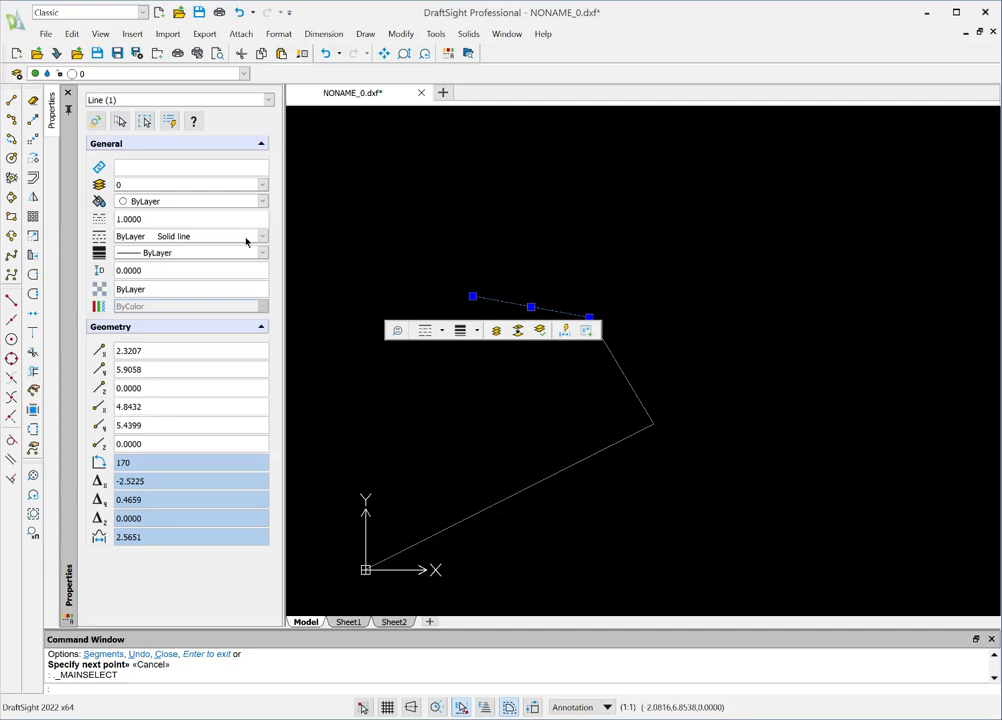
click(33, 101)
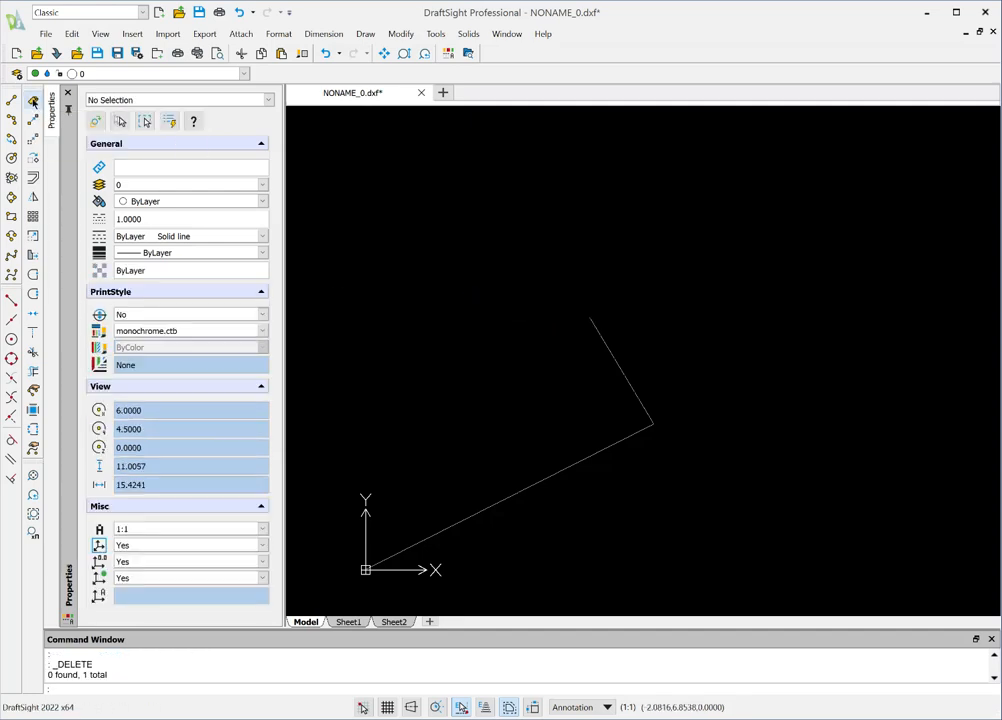
click(616, 366)
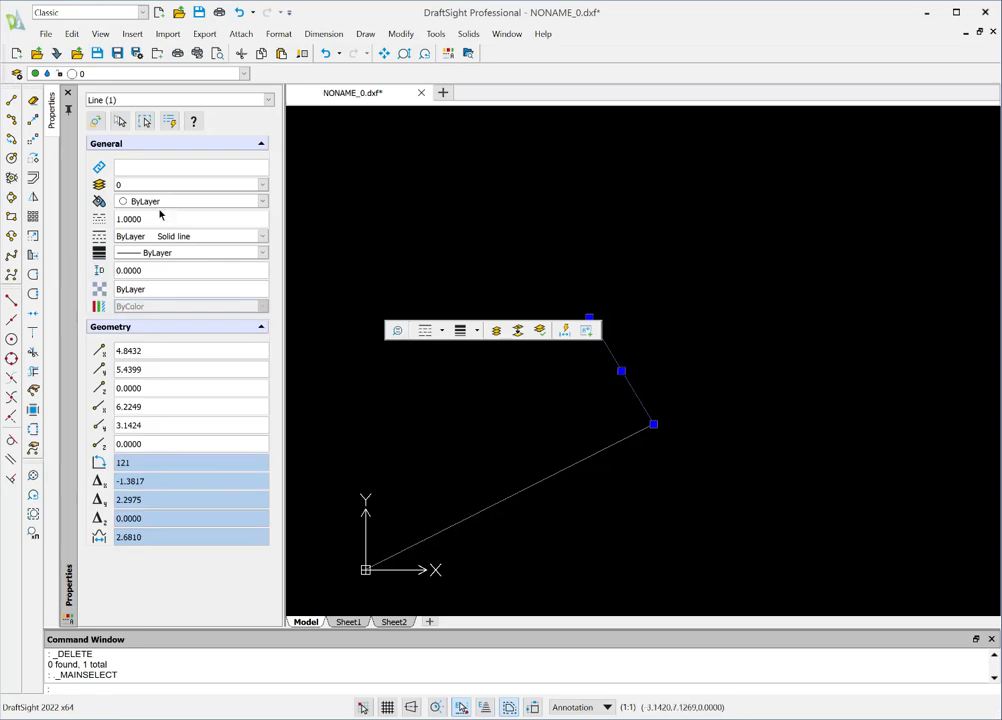
click(33, 102)
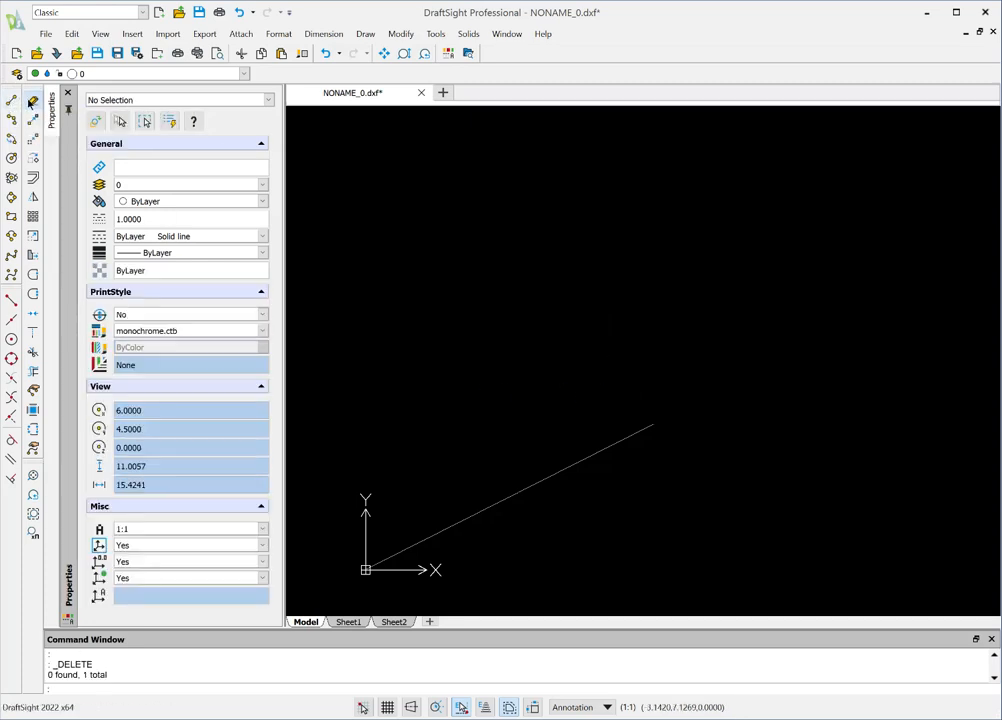
Undo both line deletions.
click(240, 16)
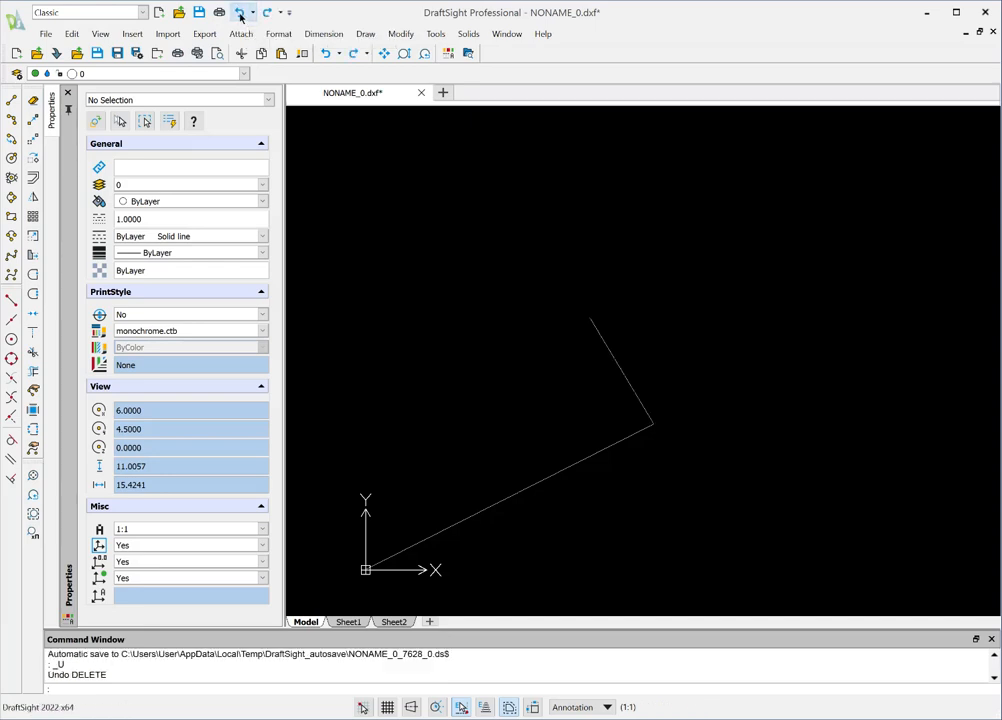
click(240, 16)
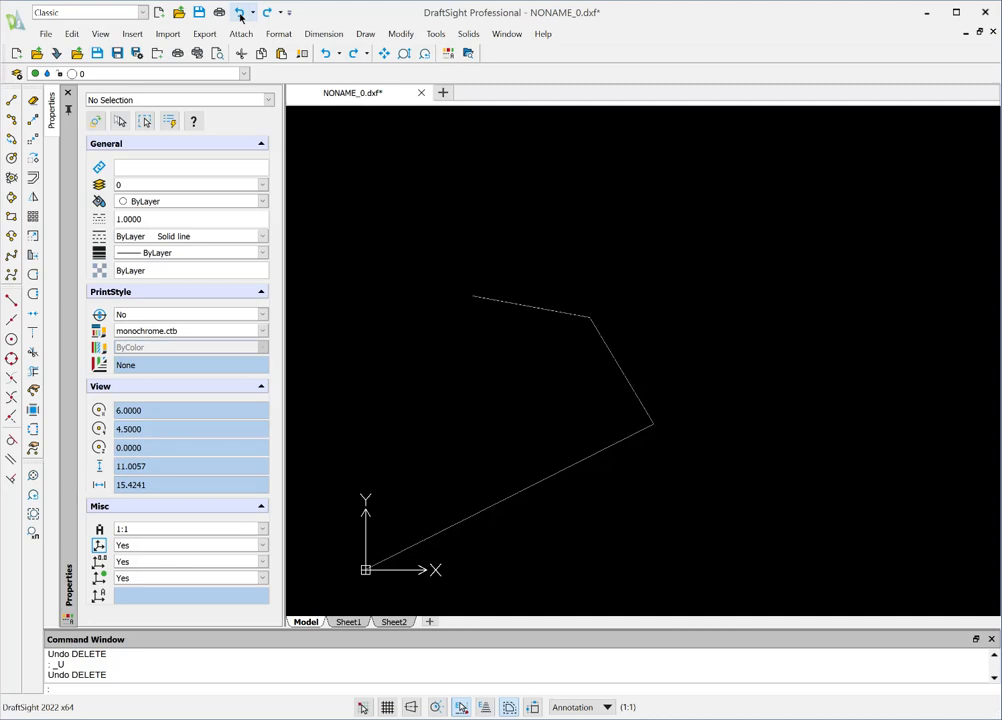
Try selecting the uppermost line individually and the two upper lines with an enclosing window, clearing each selection.
click(546, 310)
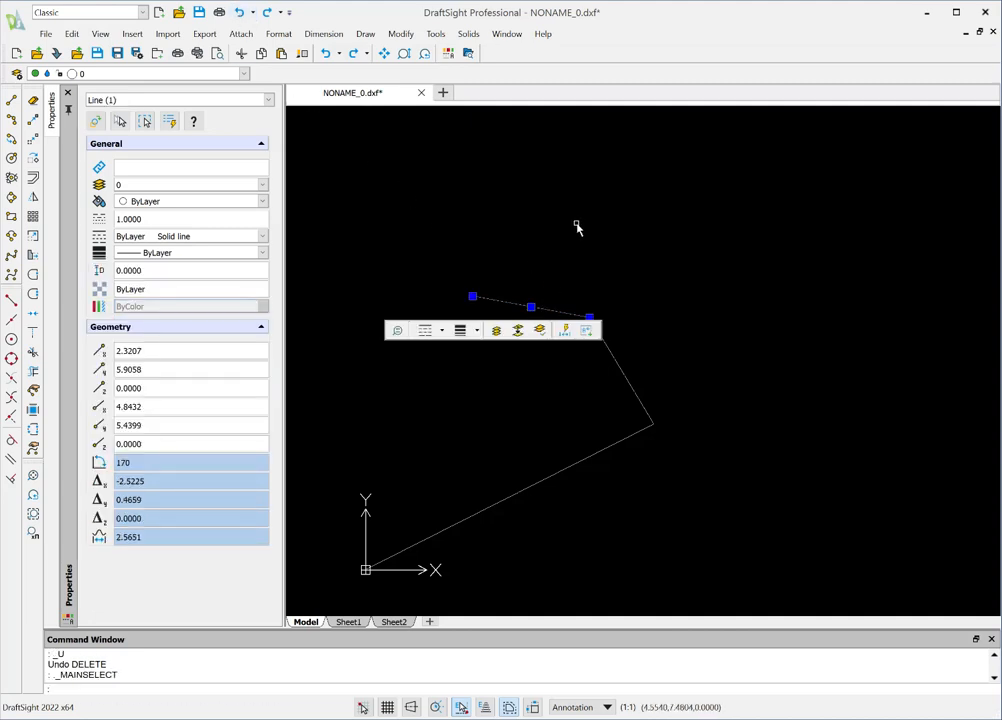
key(Escape)
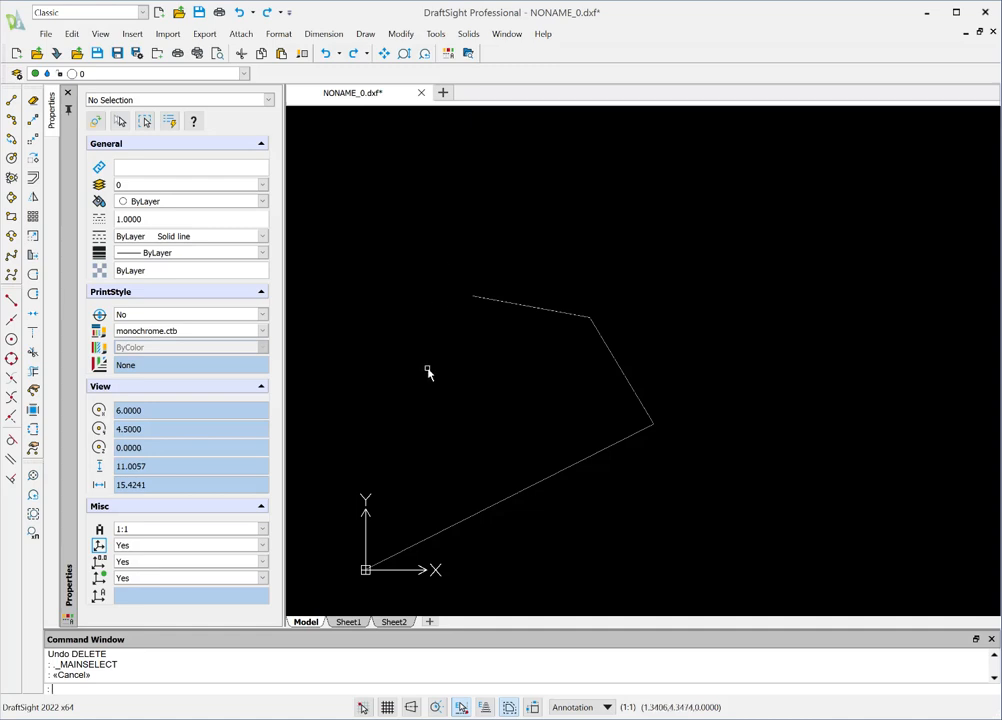
click(443, 232)
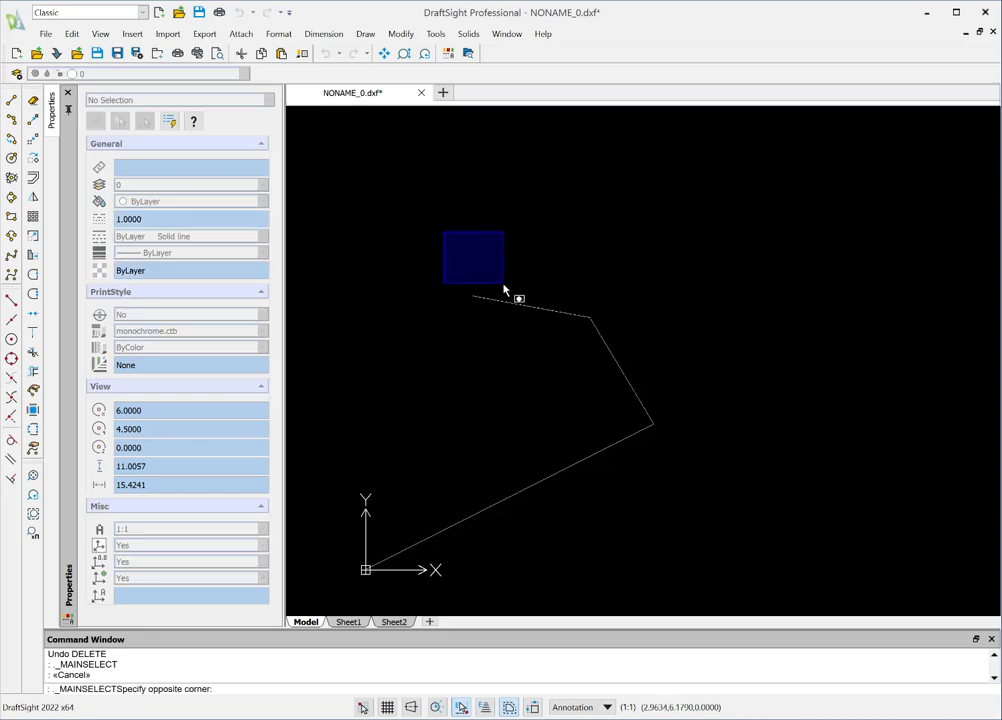
click(700, 453)
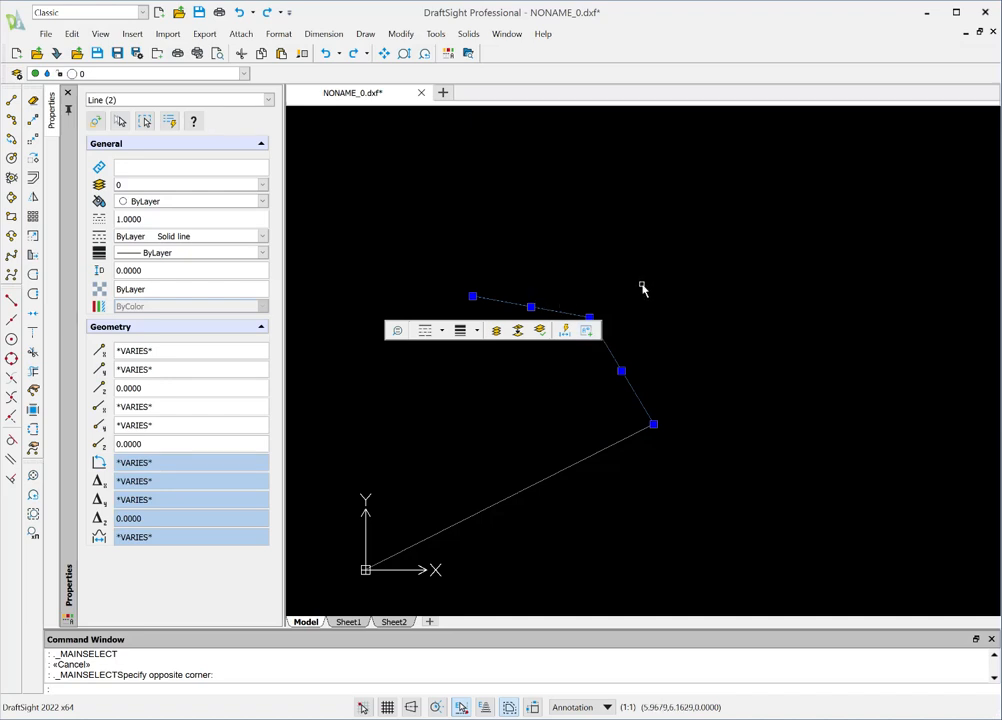
key(Escape)
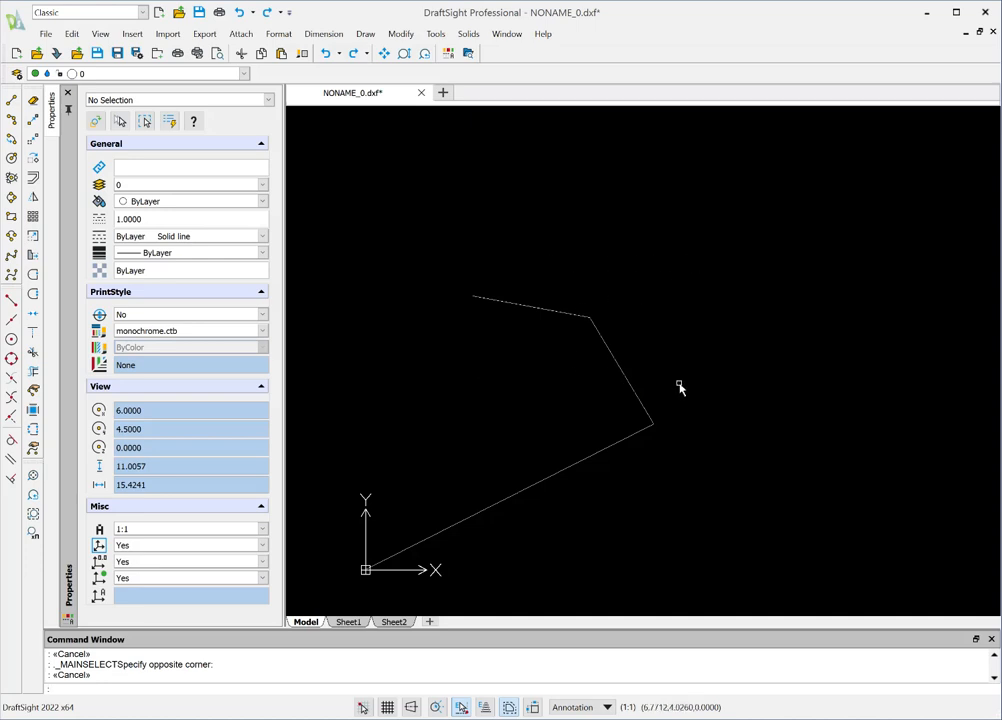
Select all three connected lines with a crossing window and delete them.
click(697, 265)
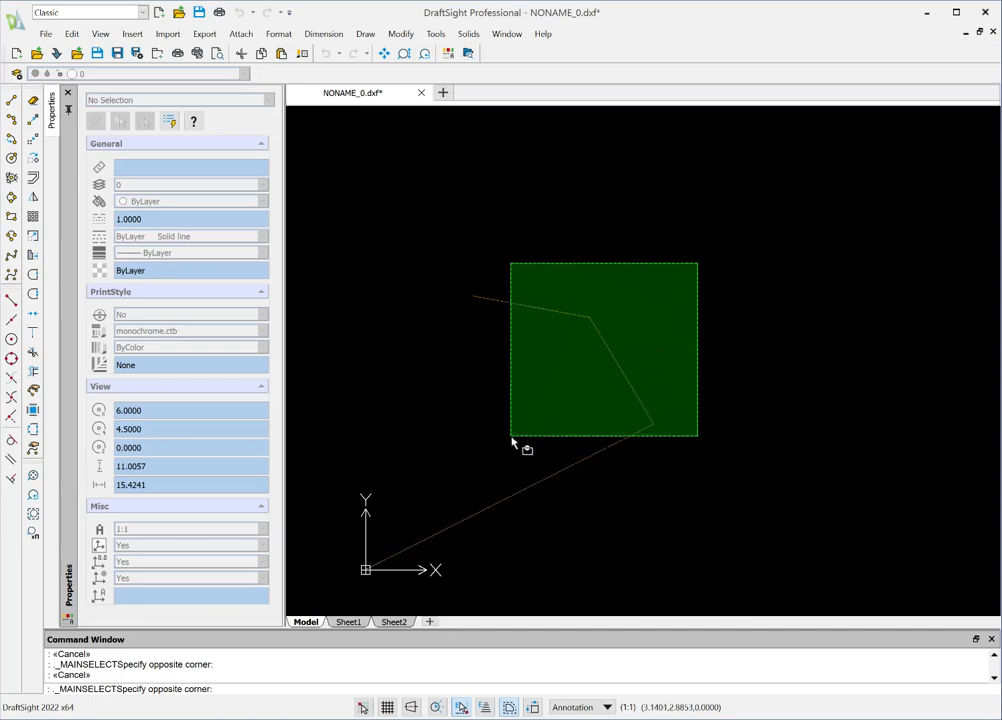
click(512, 441)
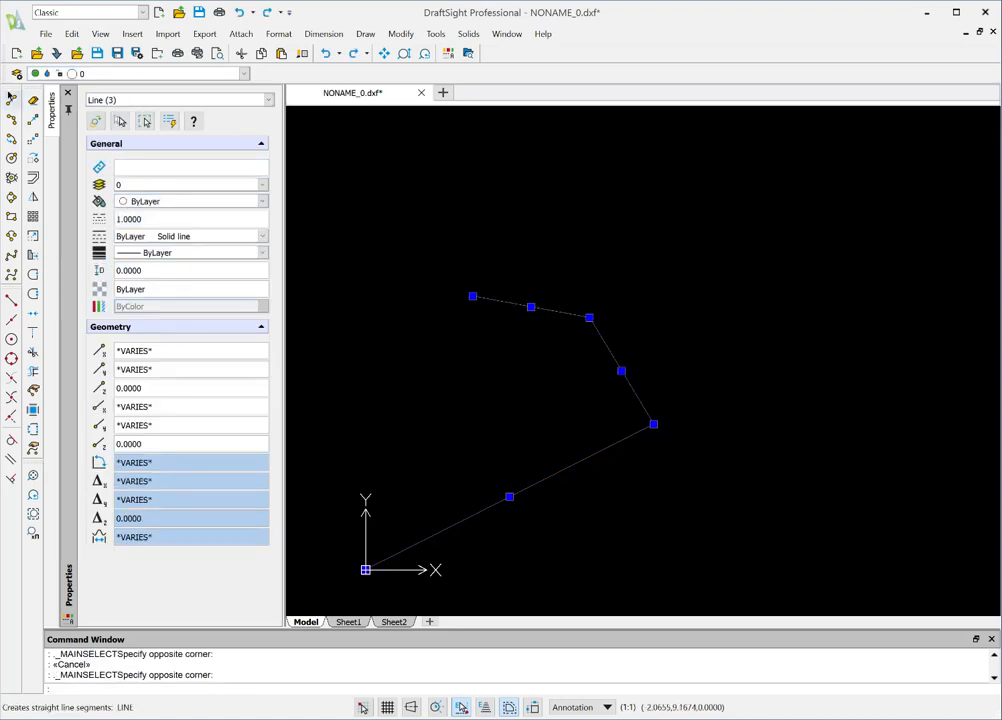
click(33, 102)
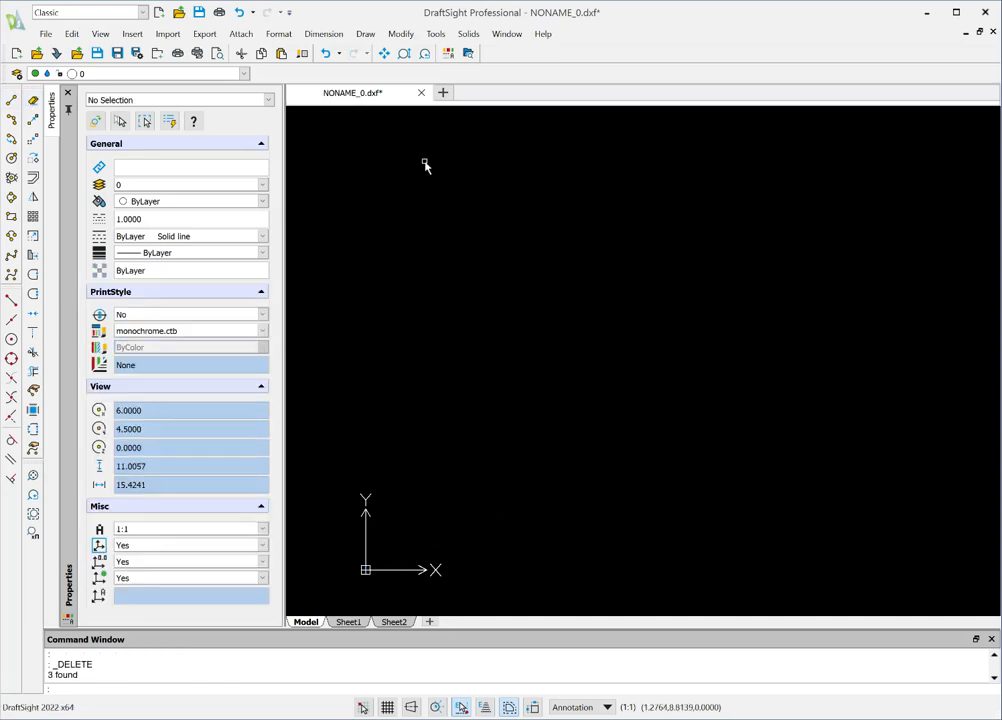